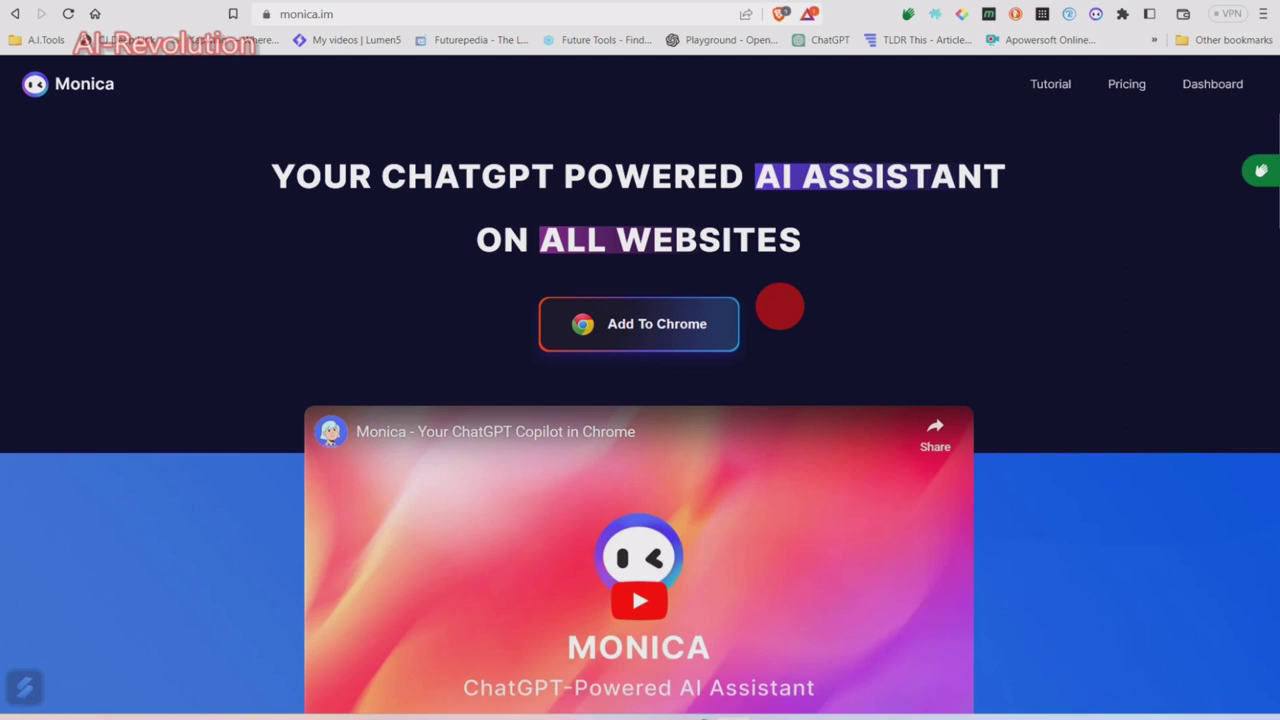
- Scroll down to 'Monica can help' and view the Chat and Compose feature descriptions
scroll(779, 306, "down", 5)
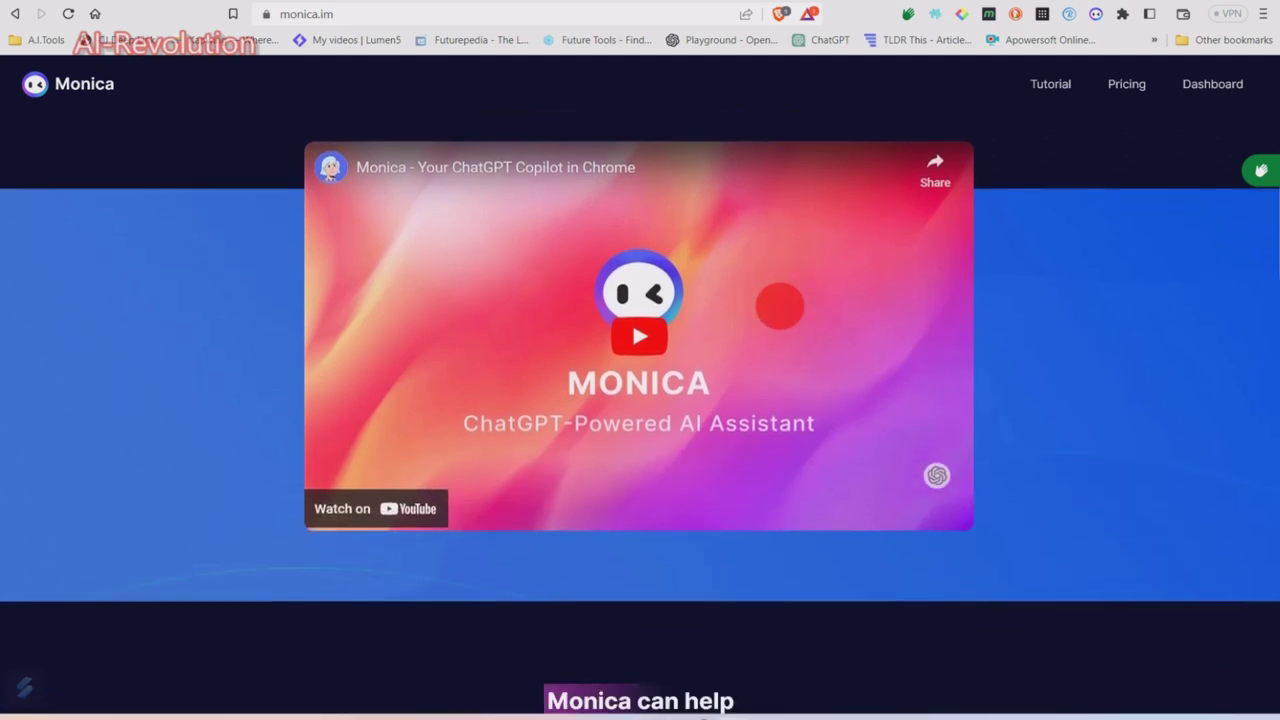
scroll(779, 306, "down", 3)
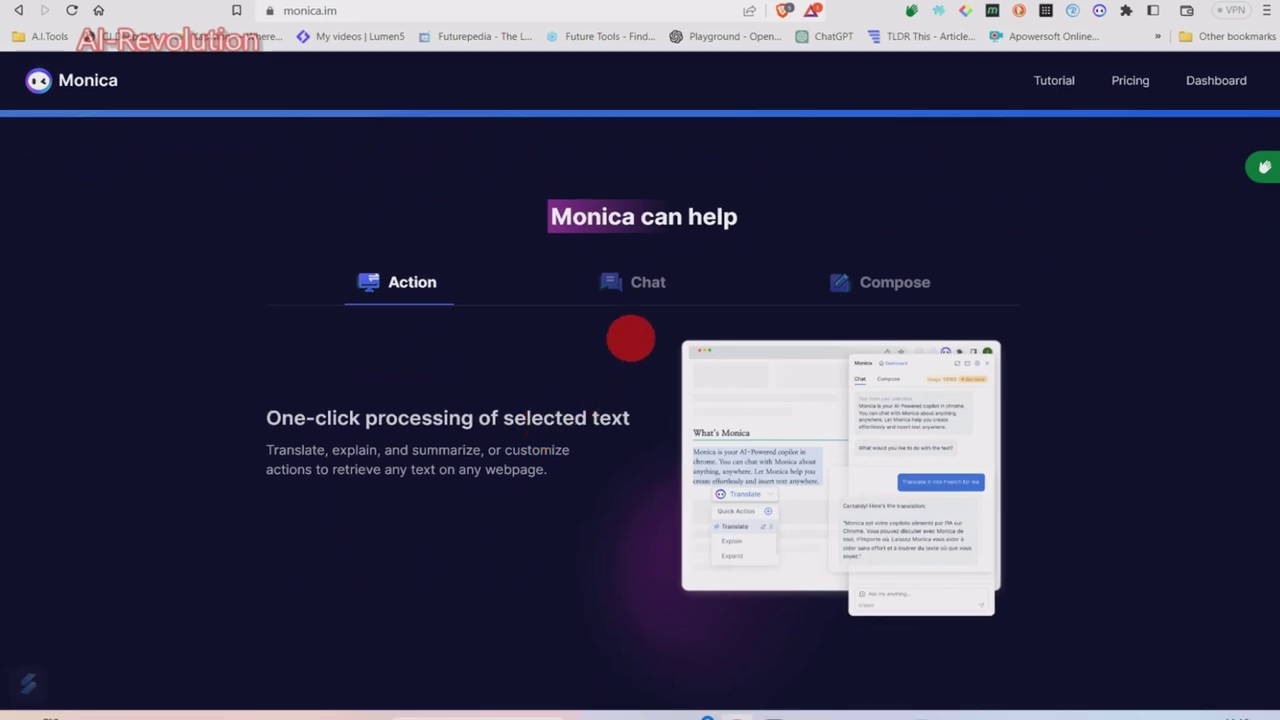
left_click(640, 283)
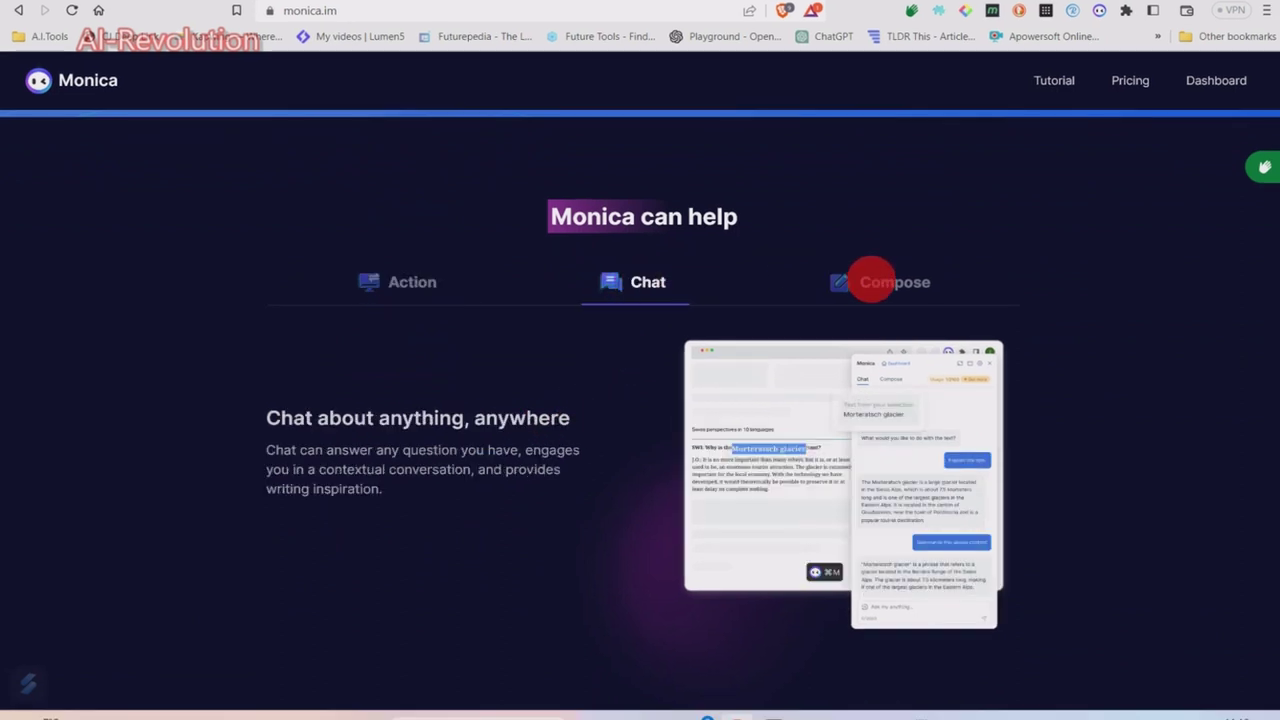
left_click(874, 283)
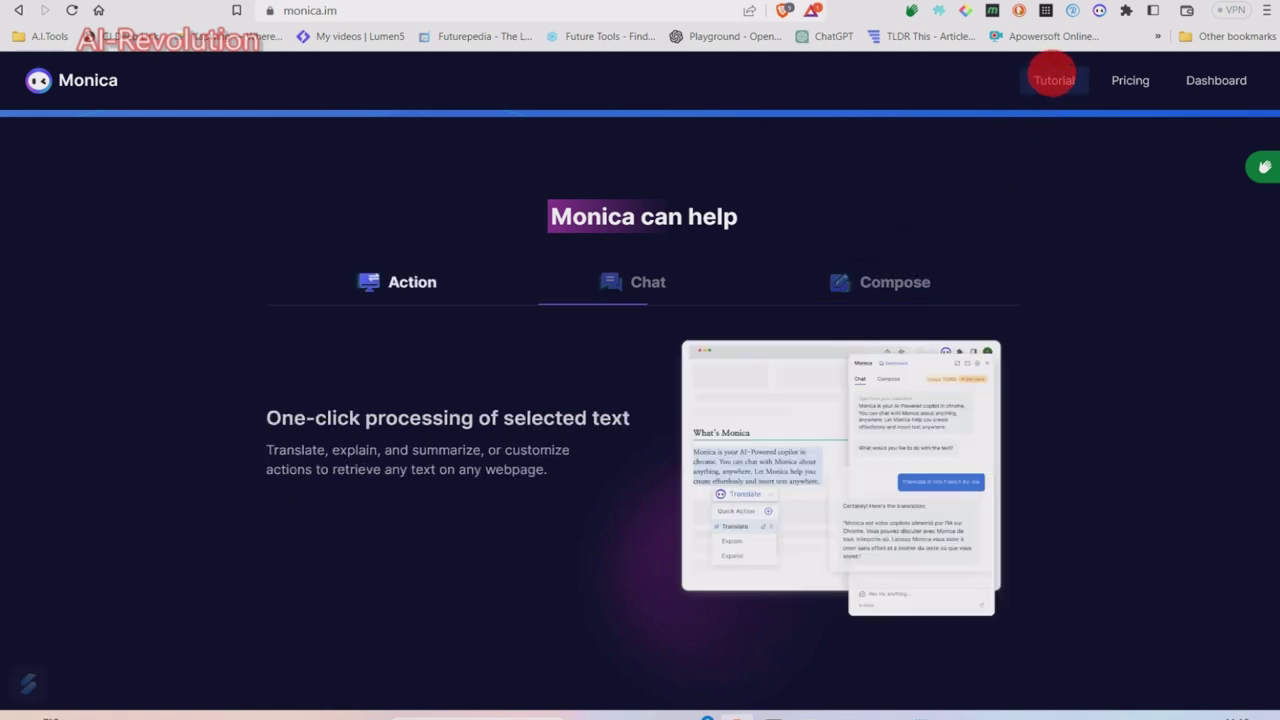
- Open the Tutorial welcome page, look through Steps 1–3, and return to the top
left_click(1054, 80)
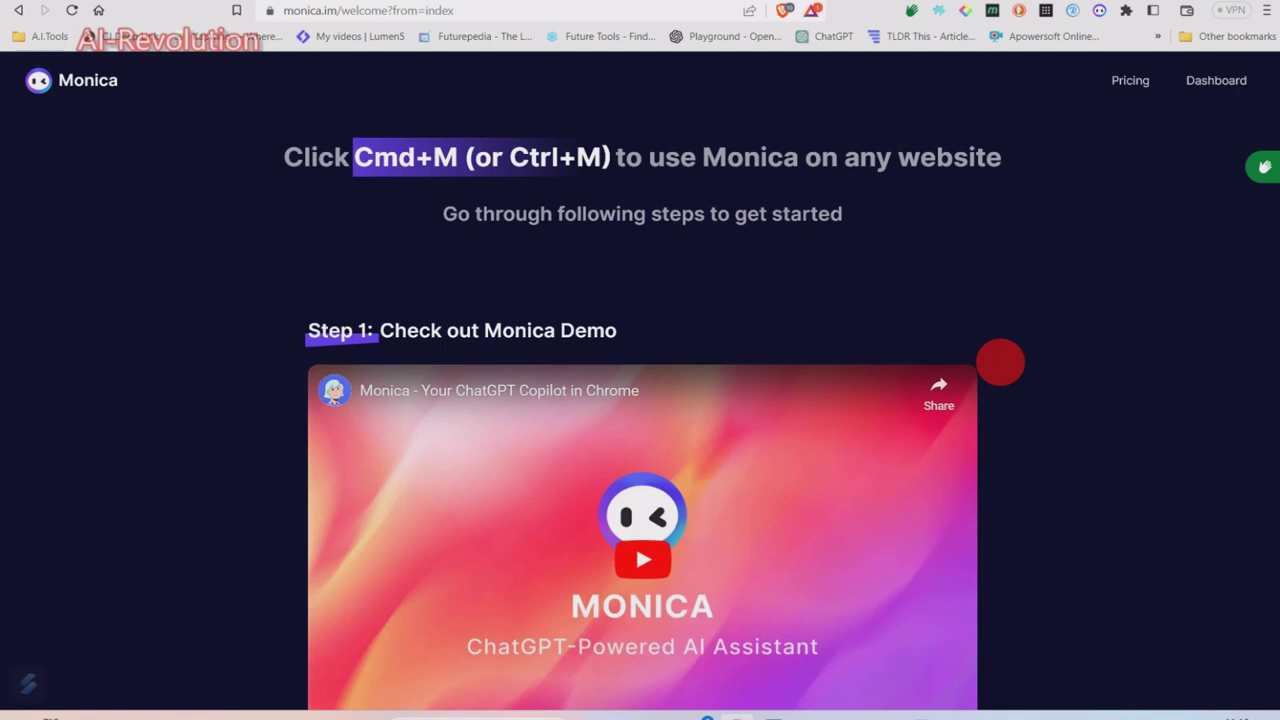
scroll(1000, 362, "down", 3)
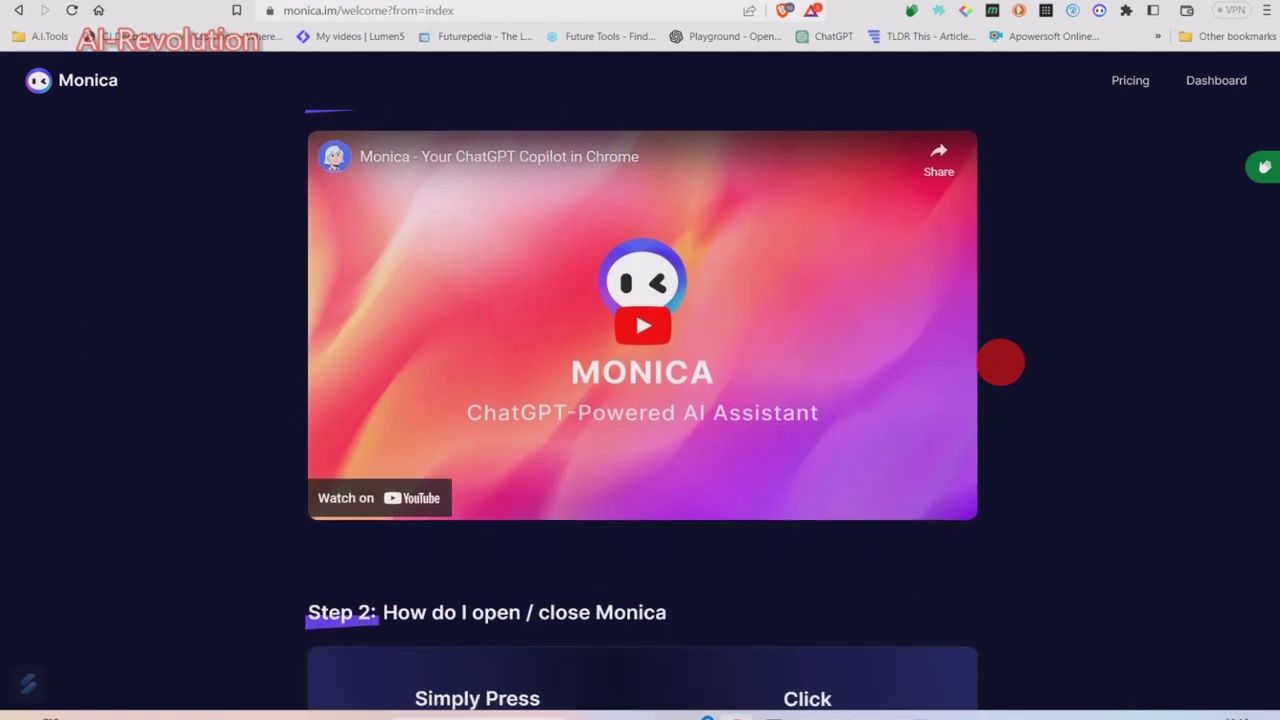
scroll(1000, 362, "down", 4)
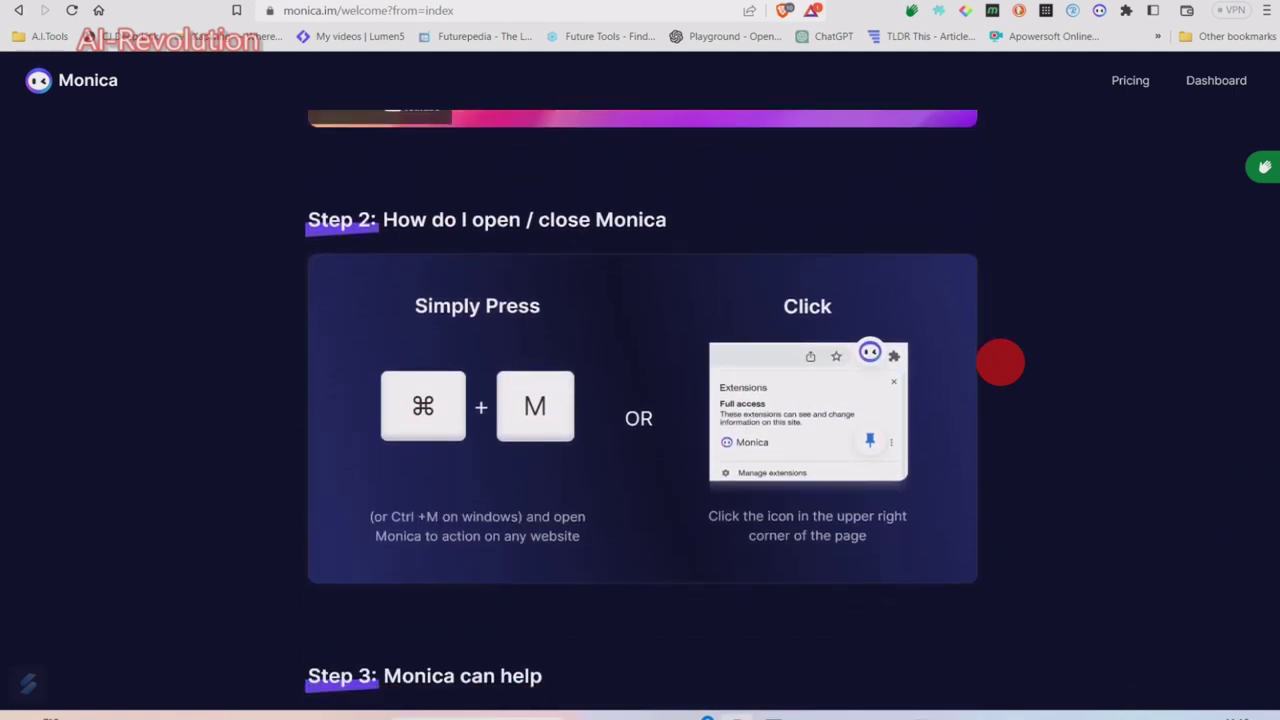
scroll(1000, 362, "down", 4)
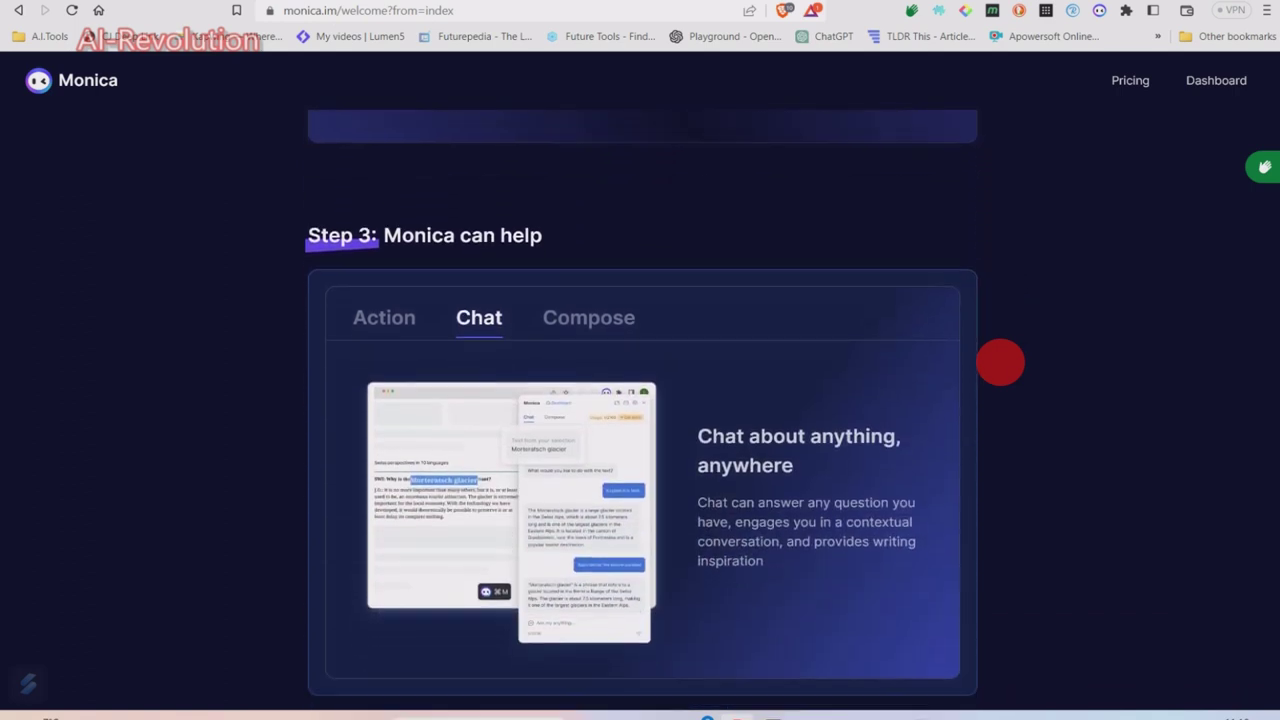
scroll(1000, 362, "up", 7)
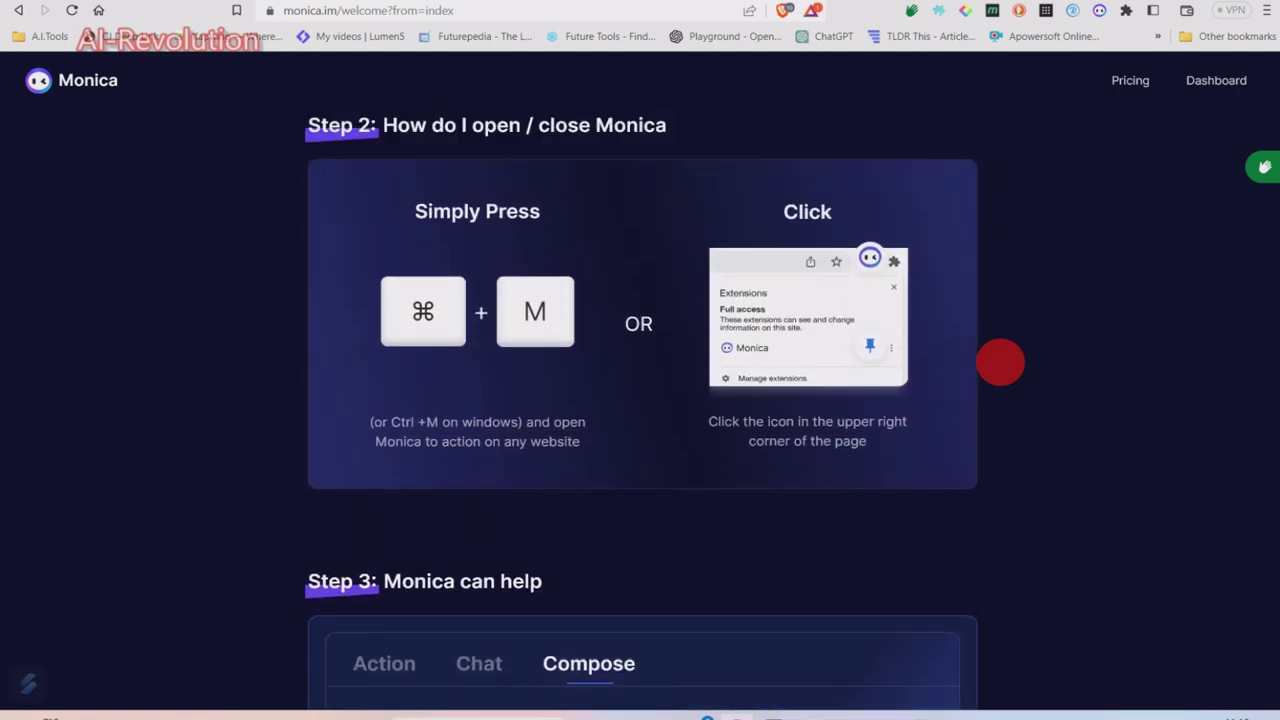
scroll(1000, 362, "up", 4)
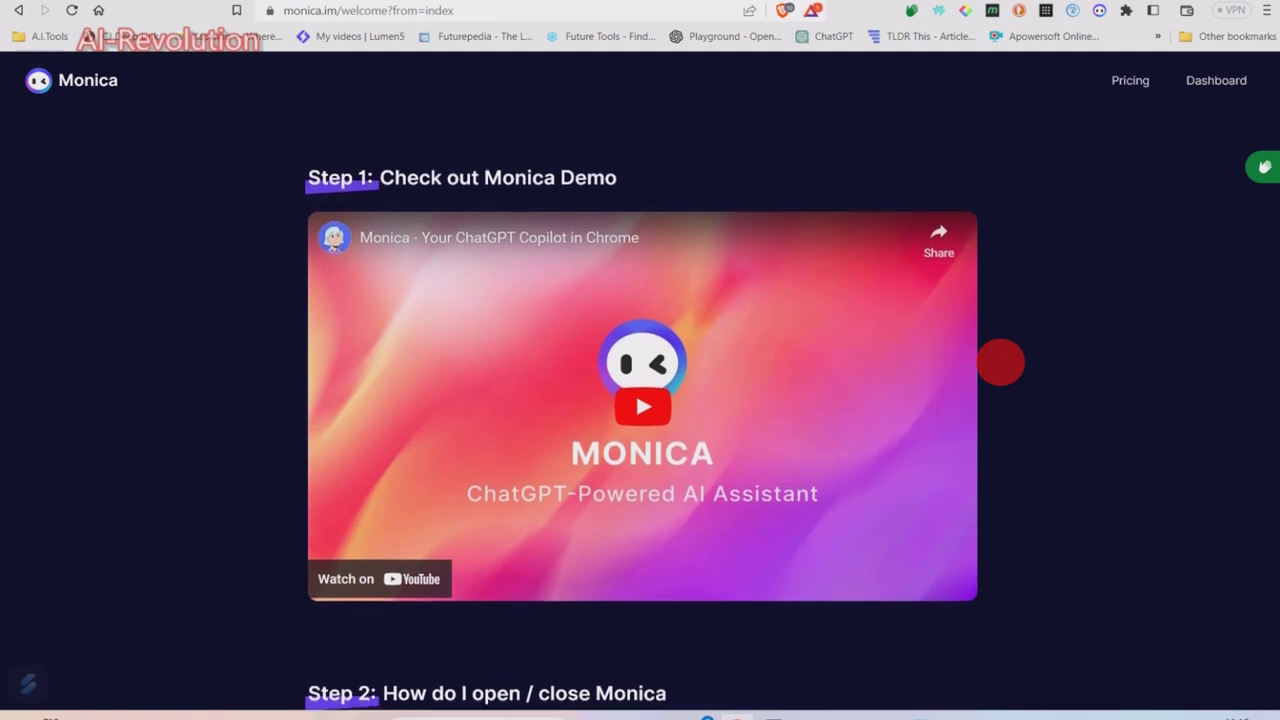
scroll(1000, 362, "up", 1)
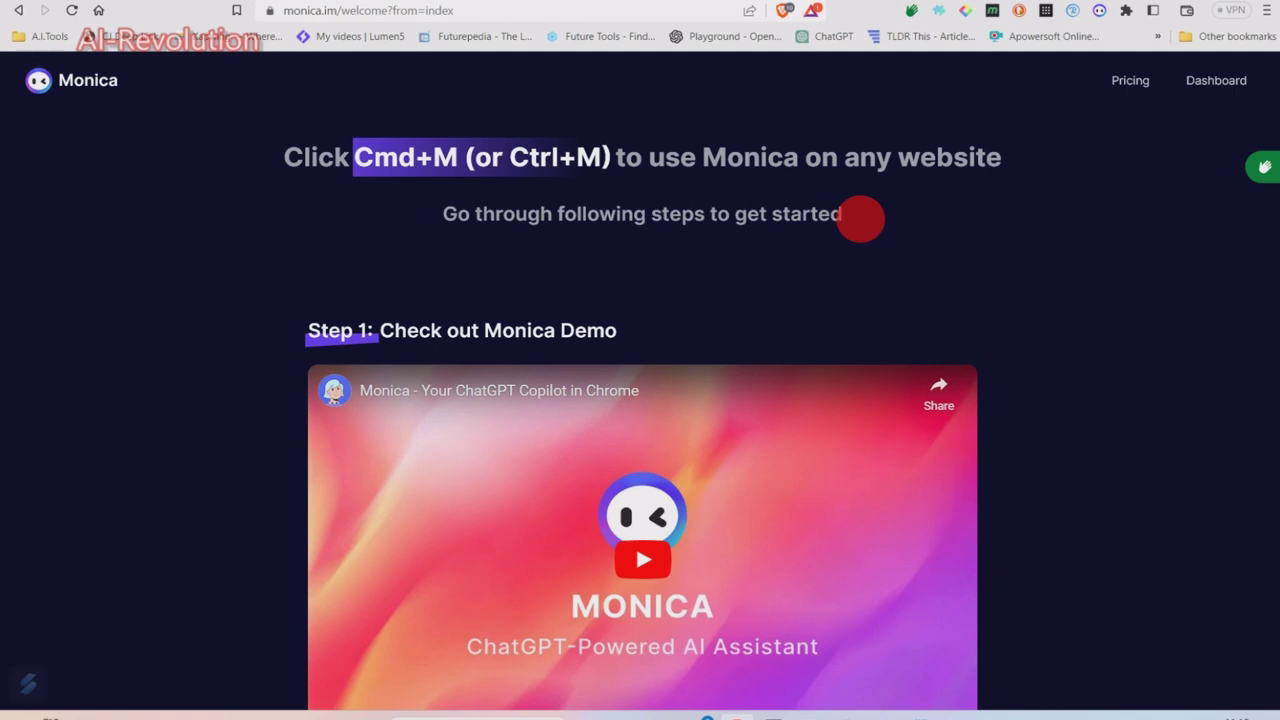
key("ctrl+m")
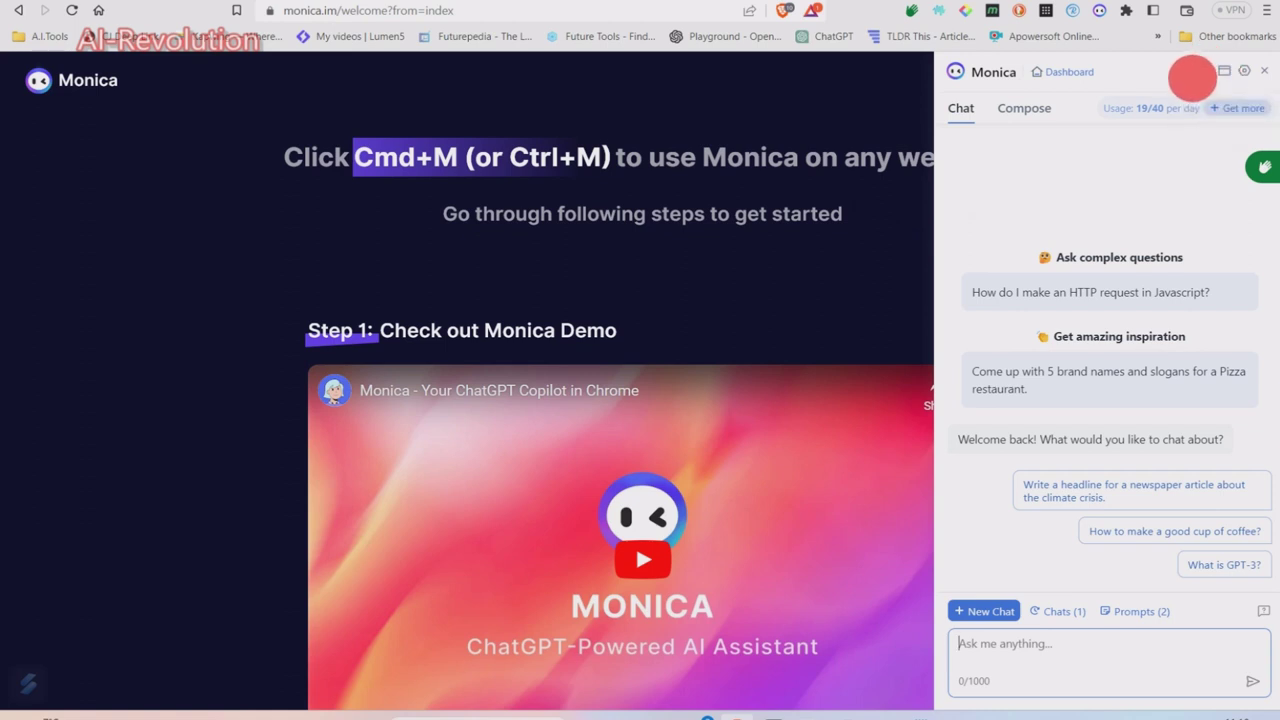
- Detach the Monica sidebar into a floating window over the welcome page
left_click(1224, 71)
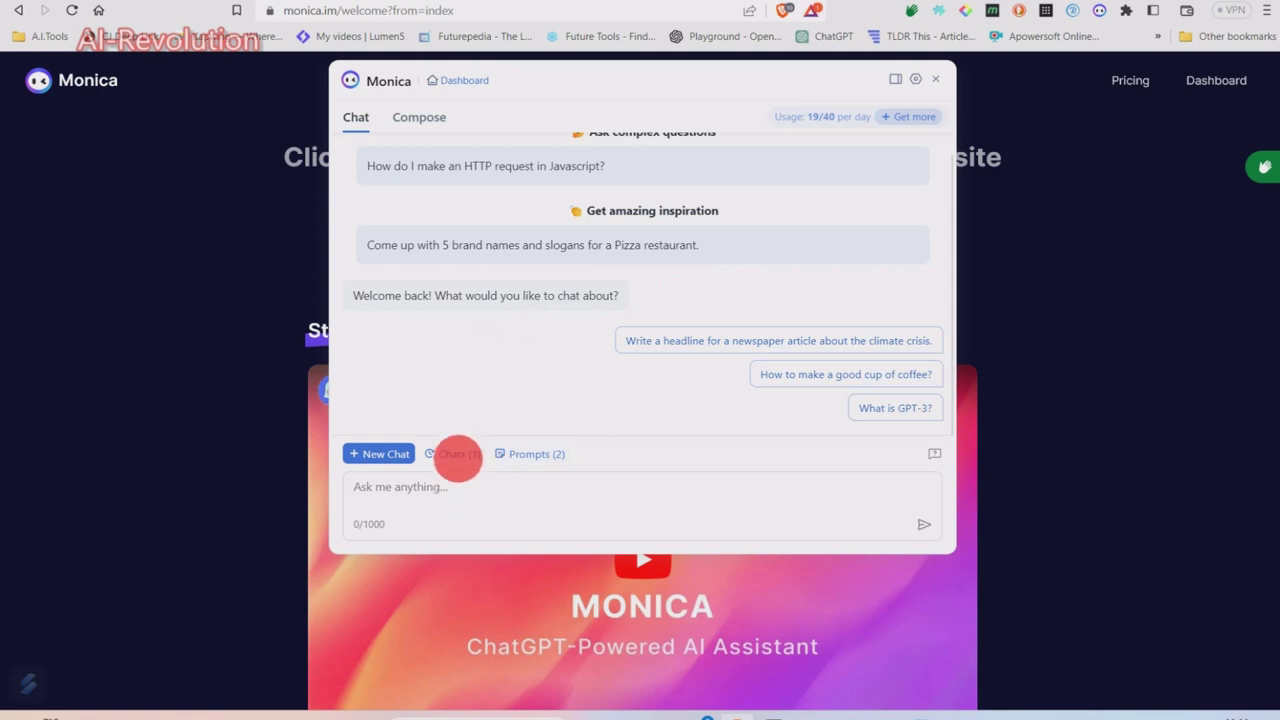
- Reopen the 'AI limitations regarding device screen and browsing activity' chat from the Chats history
left_click(455, 455)
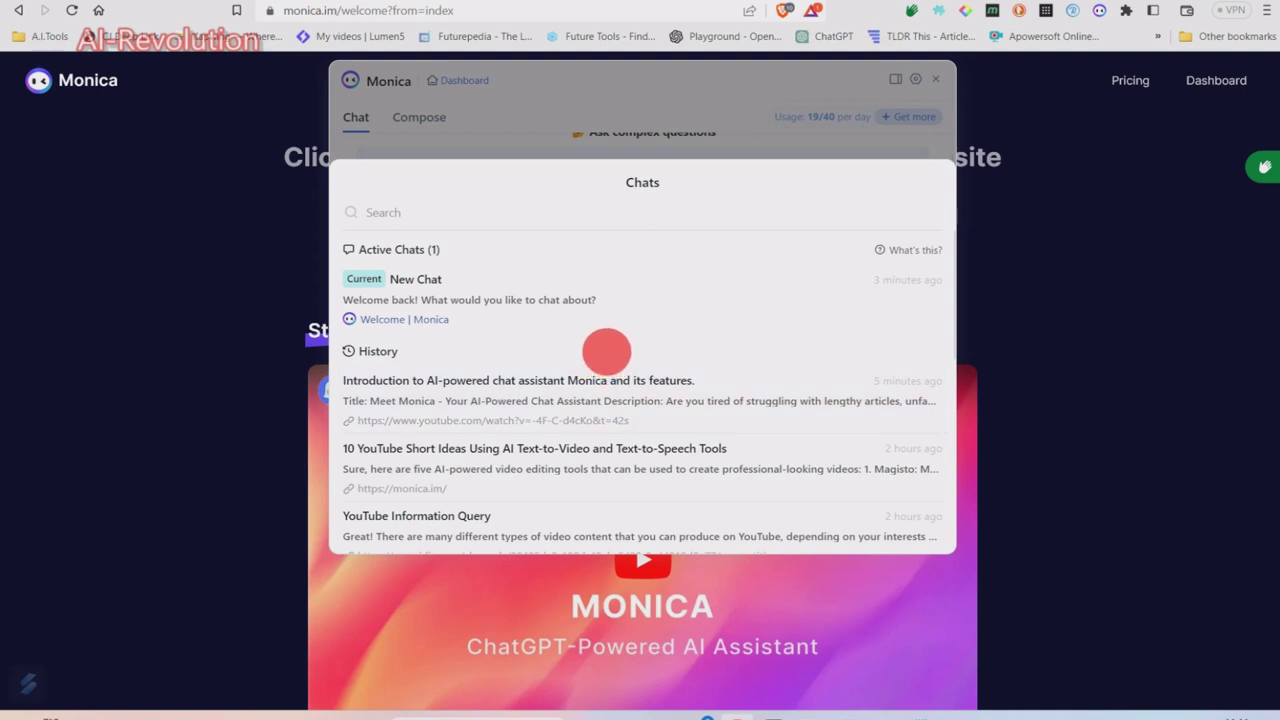
scroll(606, 350, "down", 10)
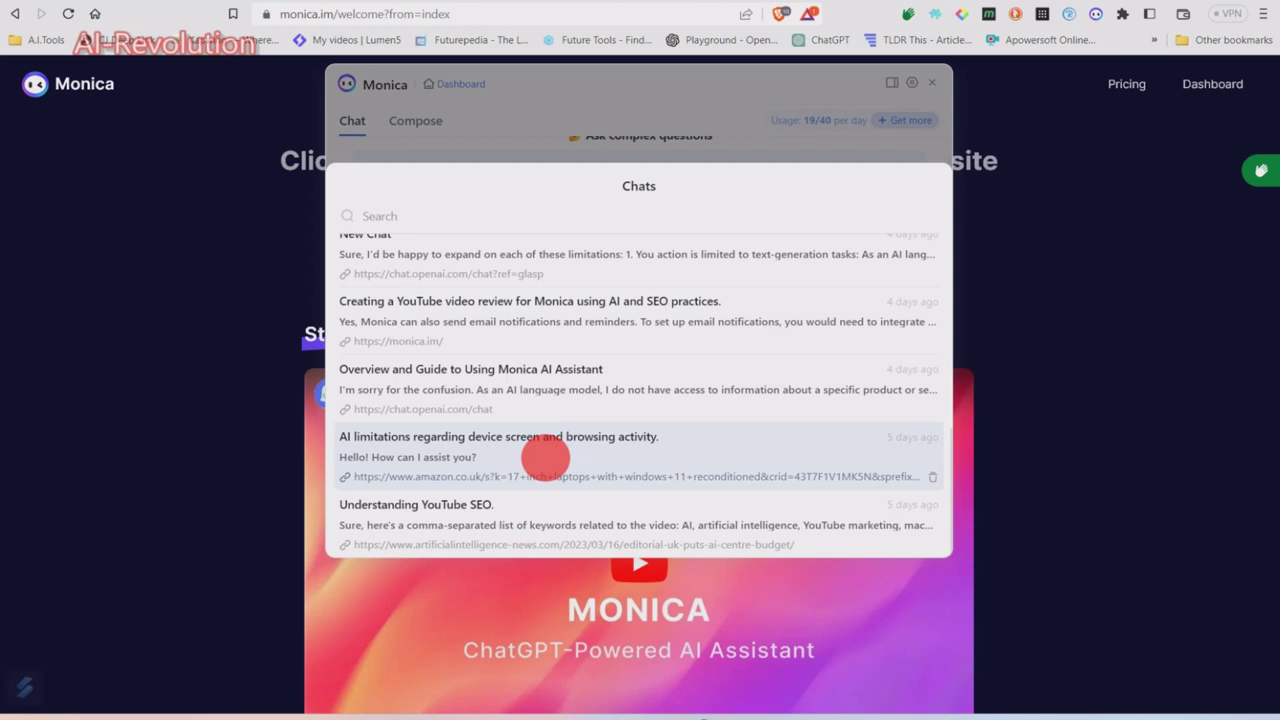
left_click(545, 456)
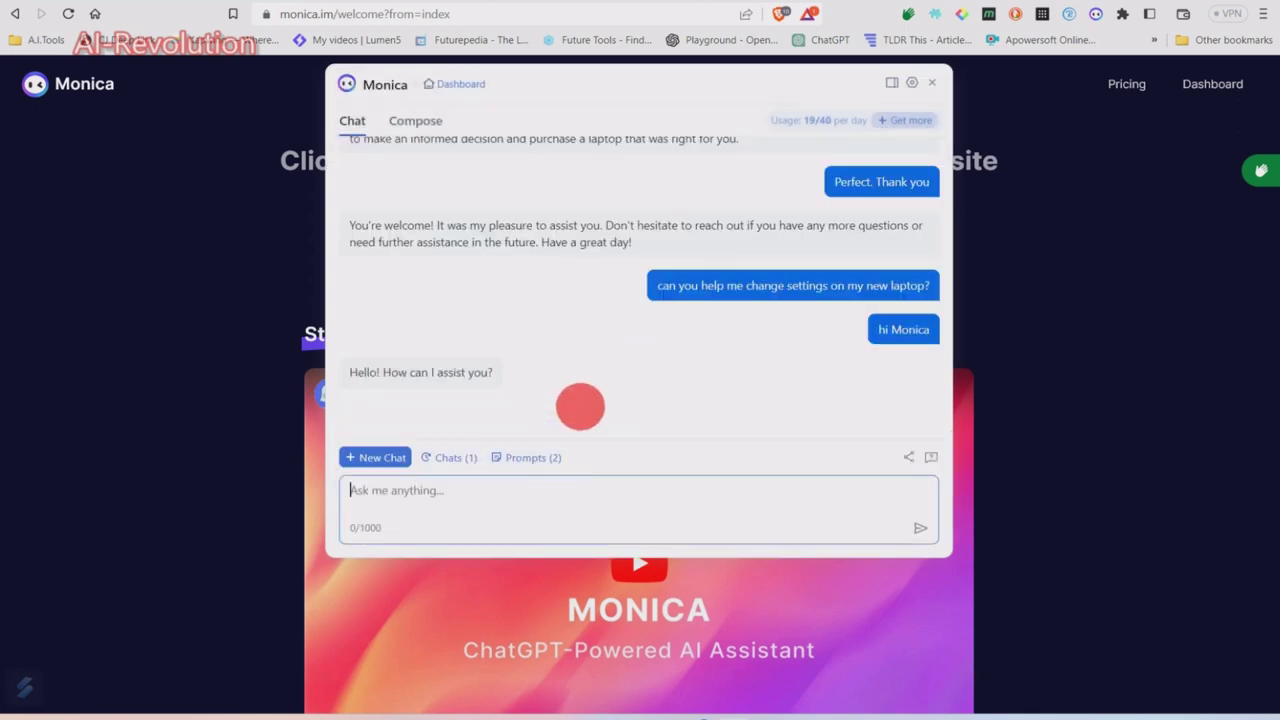
scroll(570, 343, "up", 5)
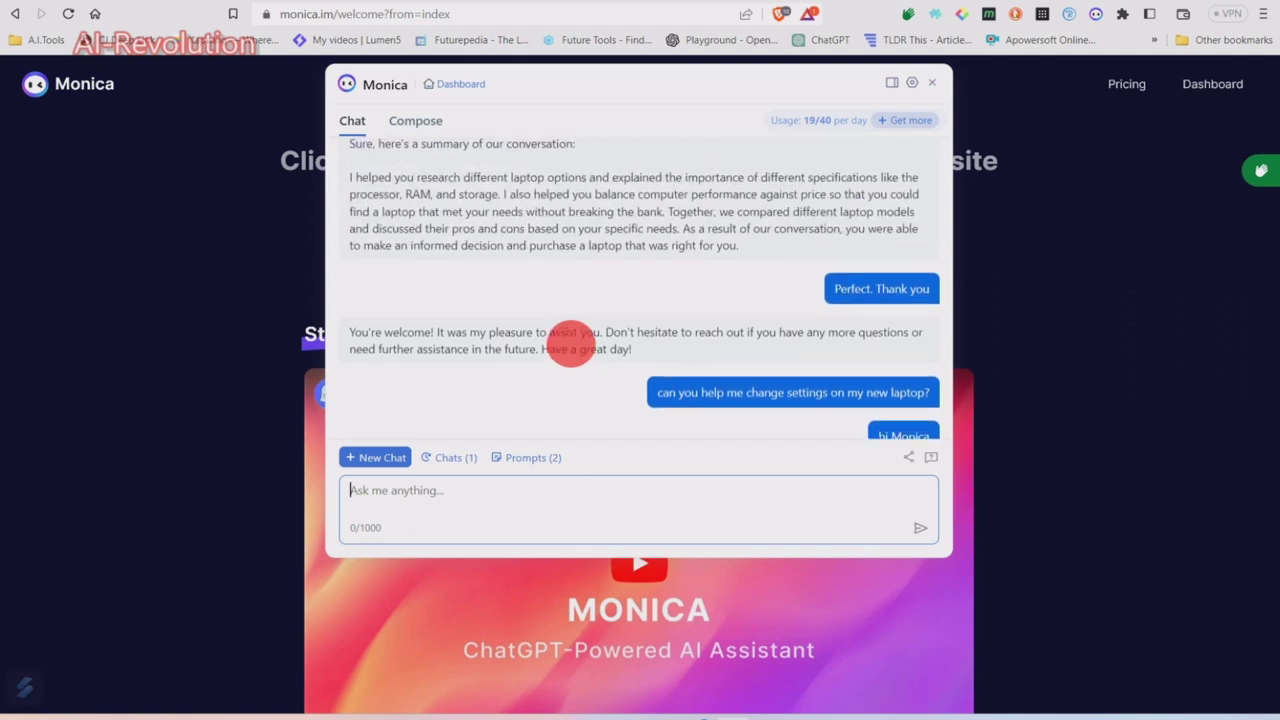
scroll(570, 343, "up", 1)
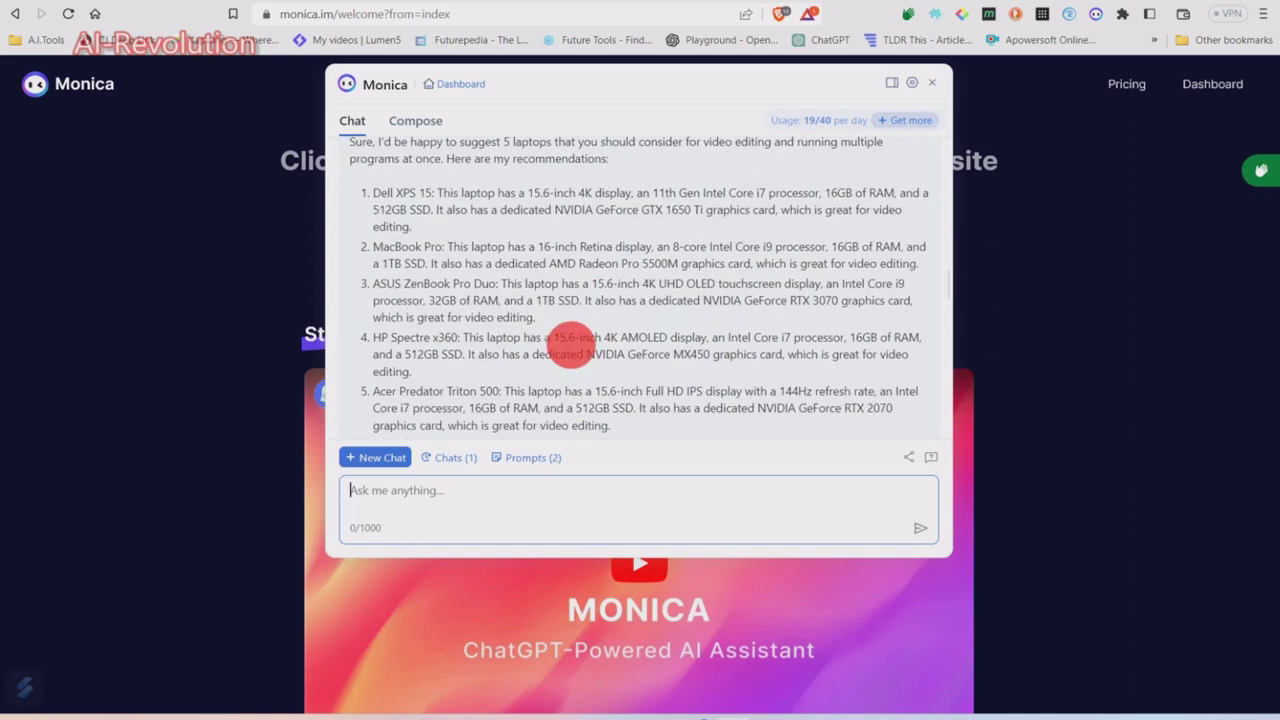
scroll(571, 345, "down", 10)
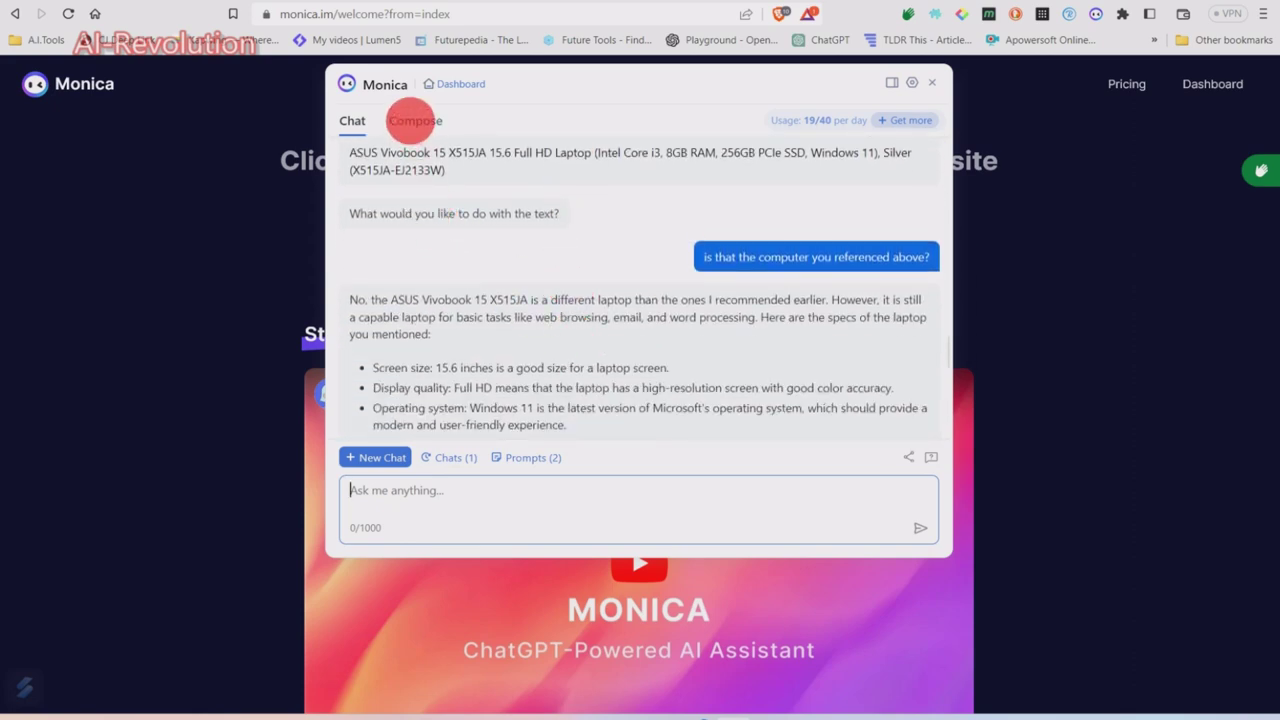
scroll(557, 292, "down", 1)
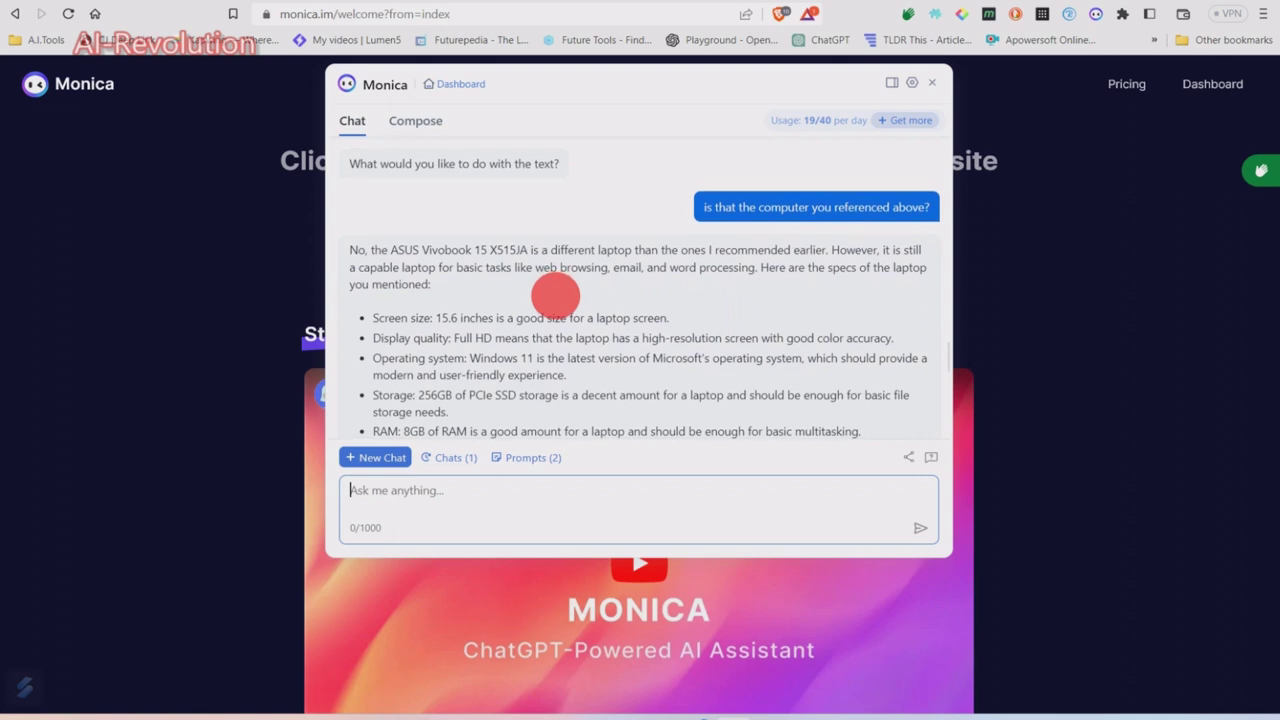
scroll(557, 292, "down", 1)
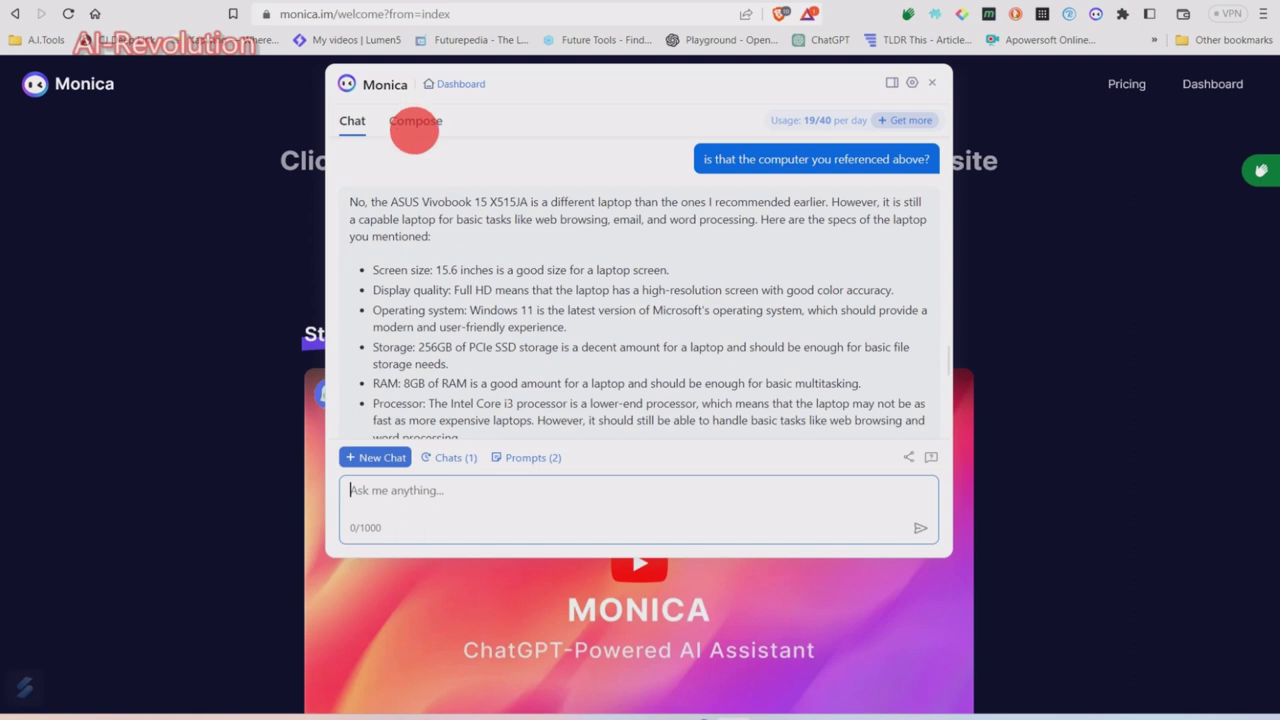
- Set up a Compose draft: prompt 'tell me about monica ai assistant', Short, Paragraph, Professional tone
left_click(415, 124)
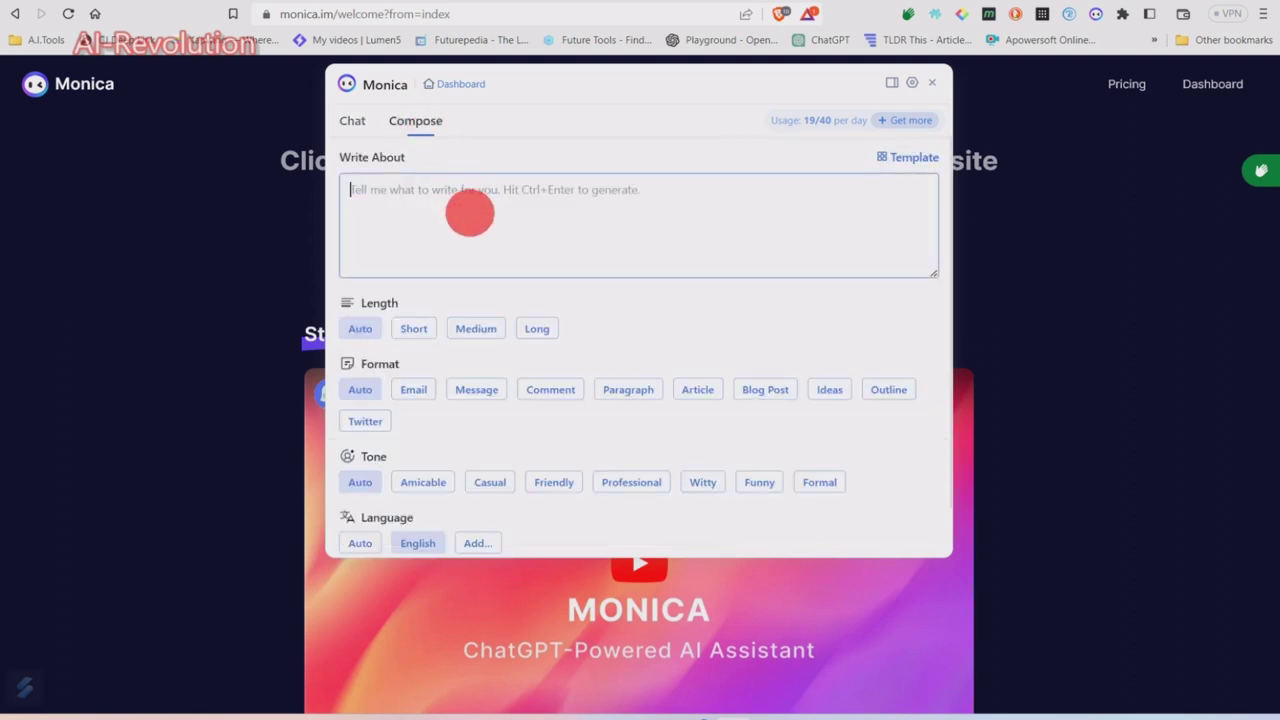
left_click(467, 217)
type("I")
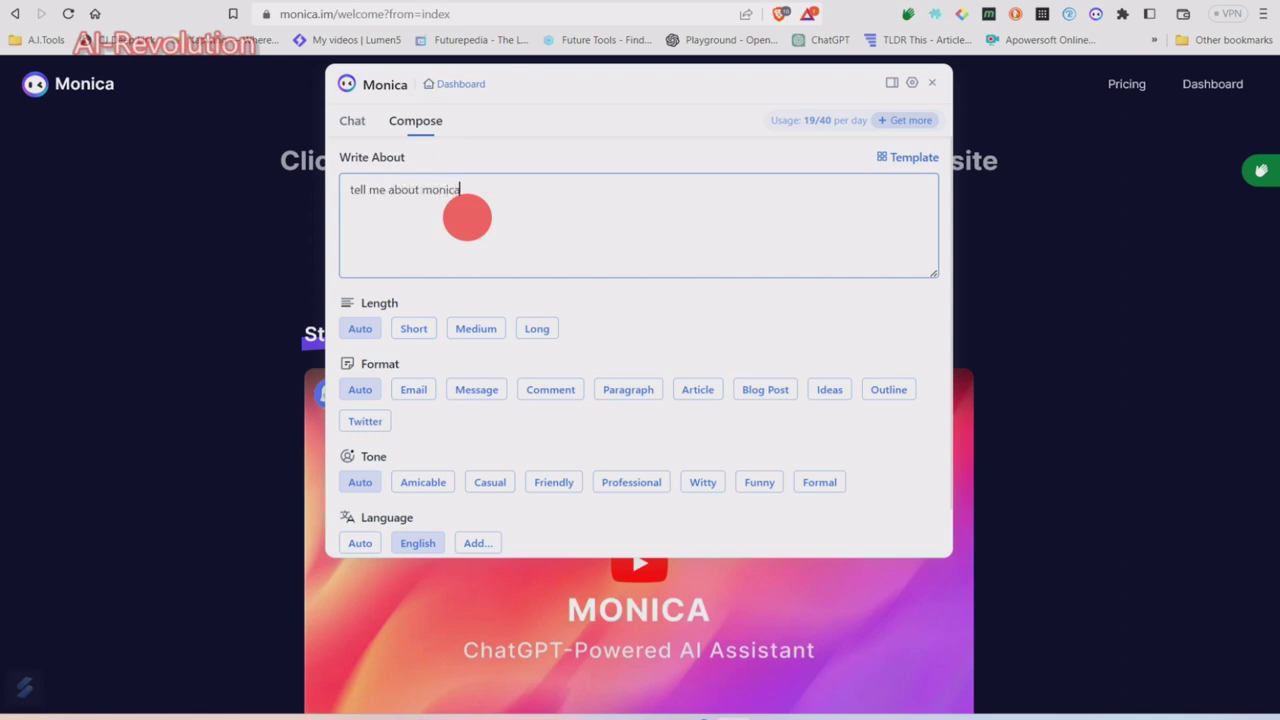
left_click(417, 327)
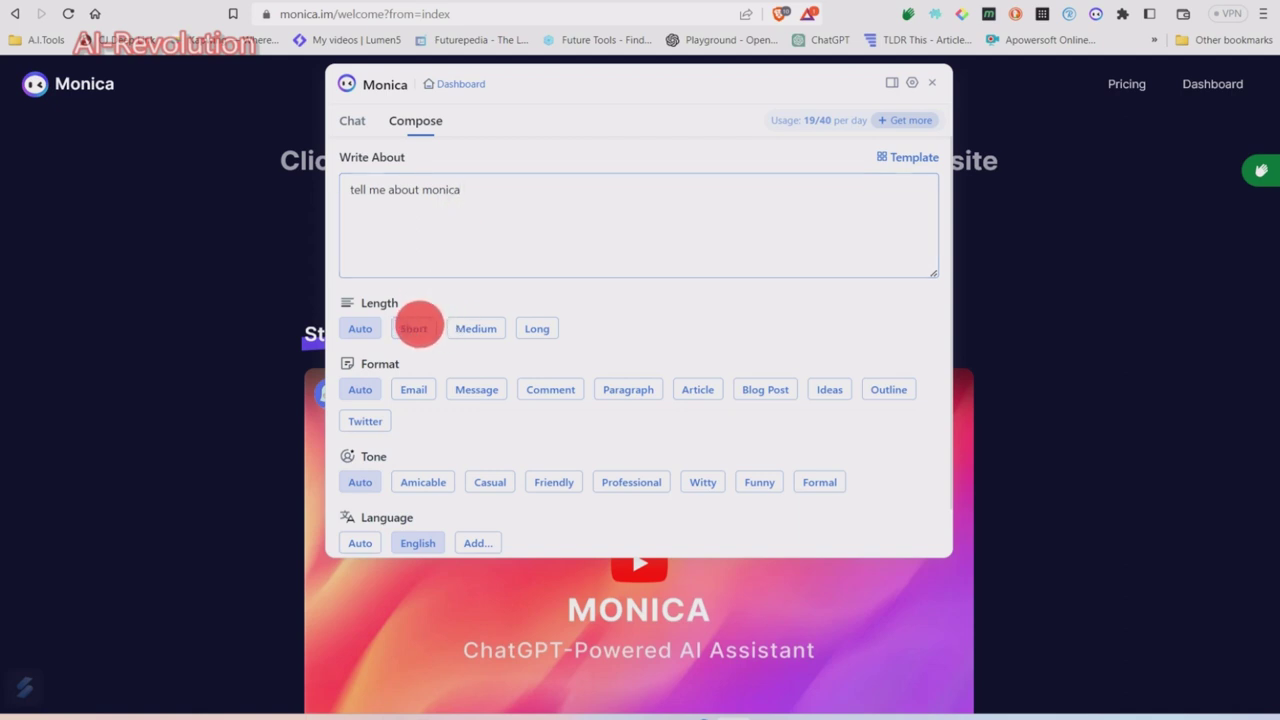
left_click(629, 390)
left_click(553, 482)
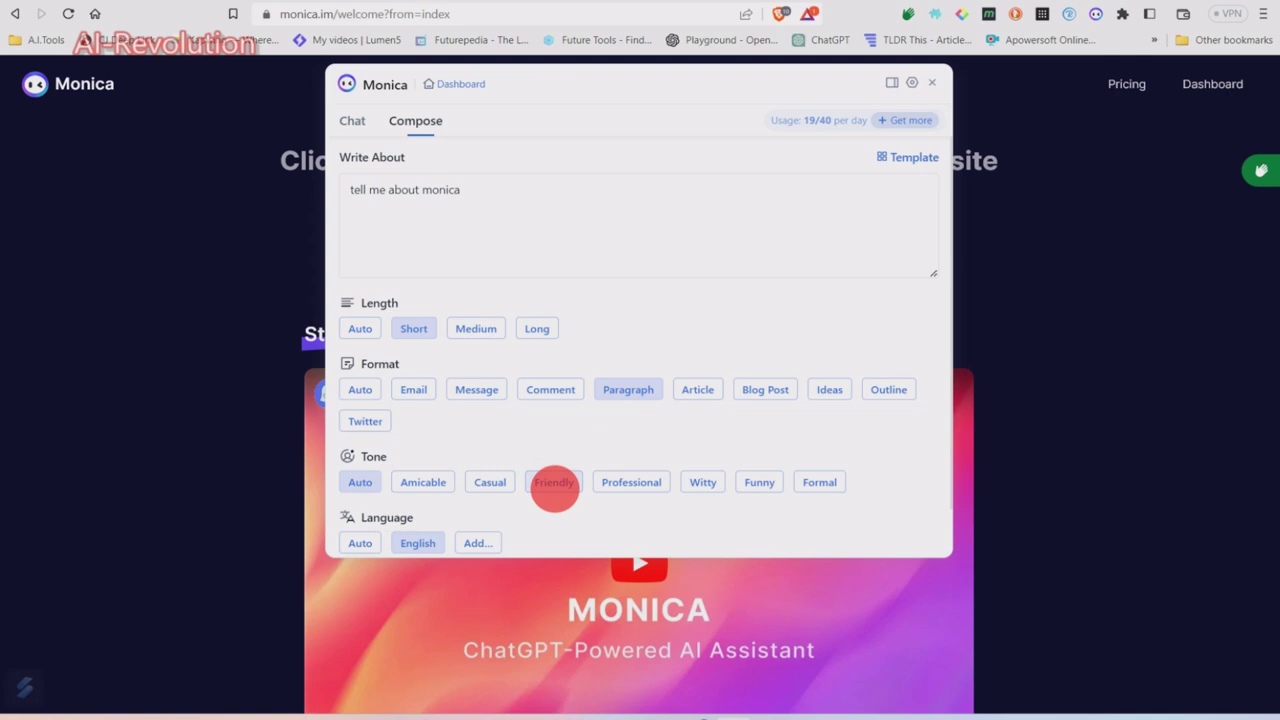
left_click(628, 483)
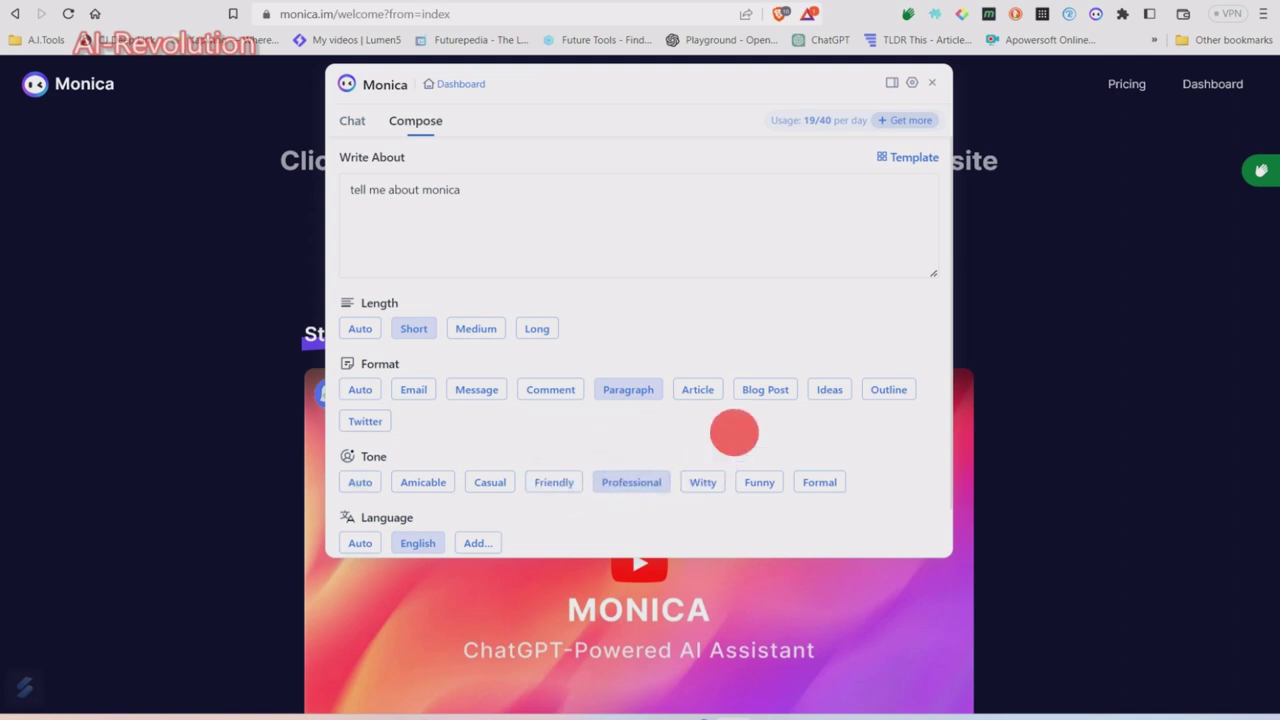
- Generate the draft and copy the resulting paragraph from the Preview
scroll(741, 368, "down", 1)
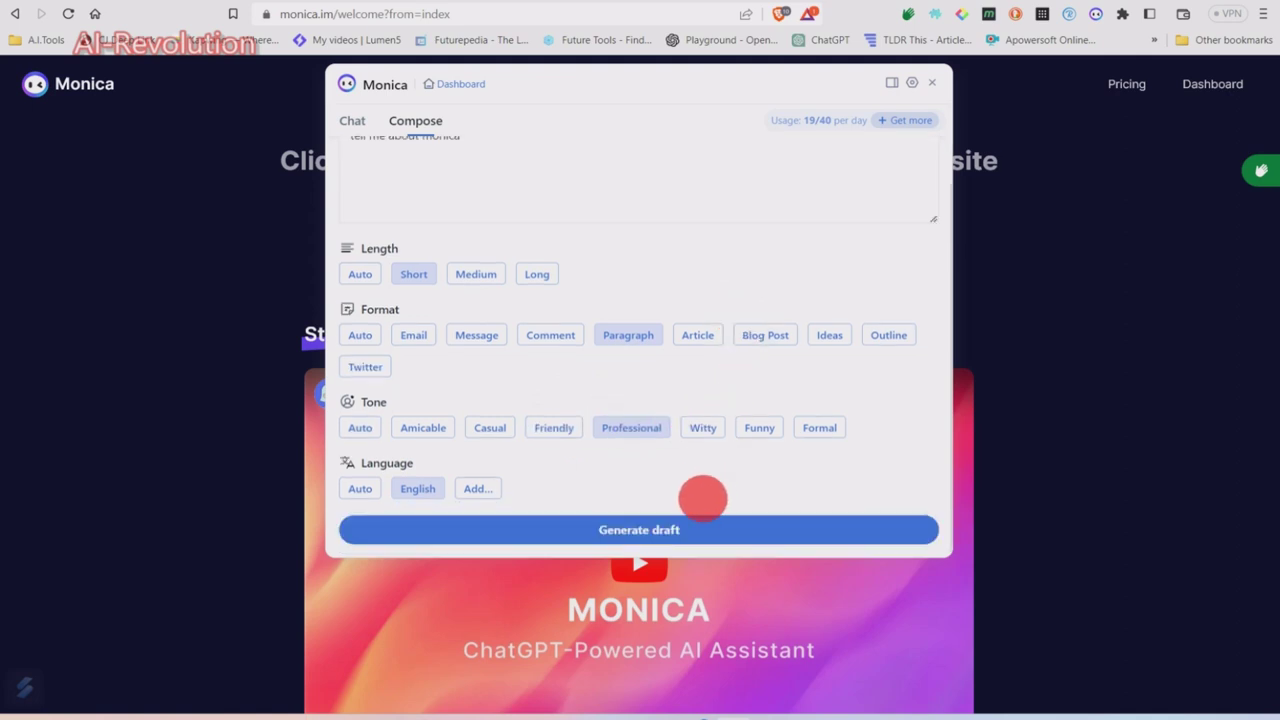
left_click(686, 528)
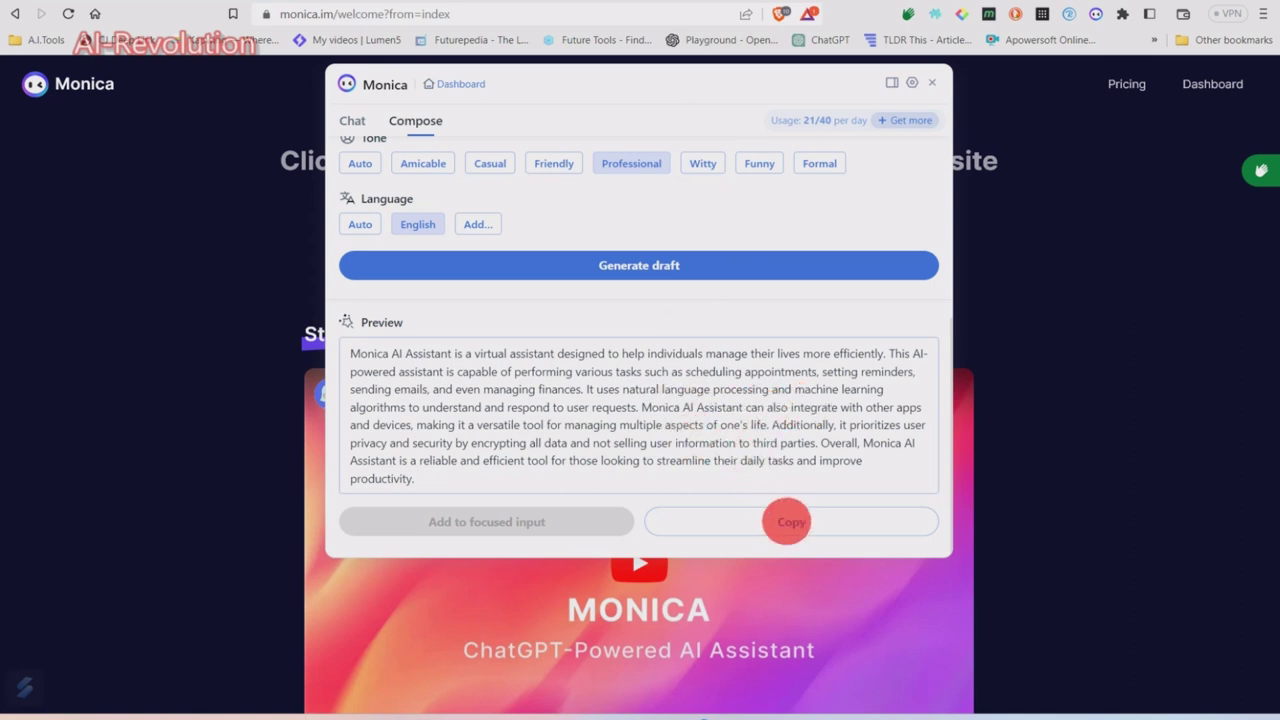
left_click(786, 521)
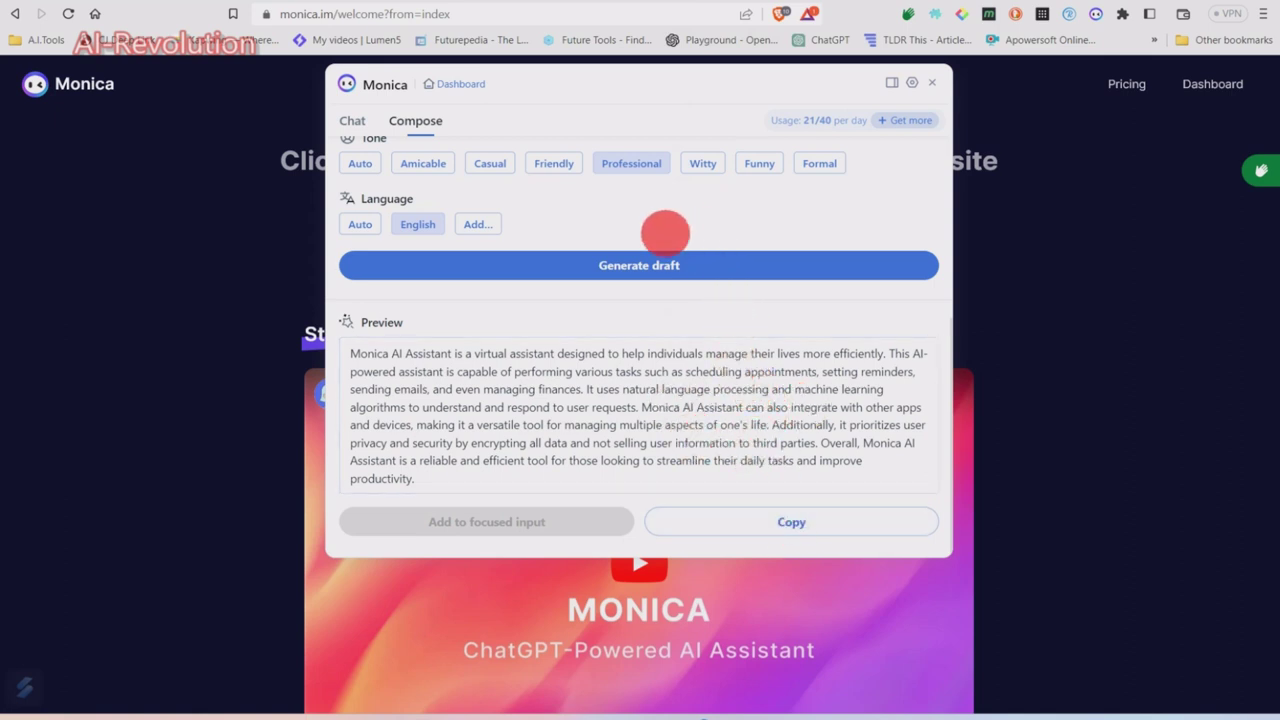
scroll(644, 270, "up", 4)
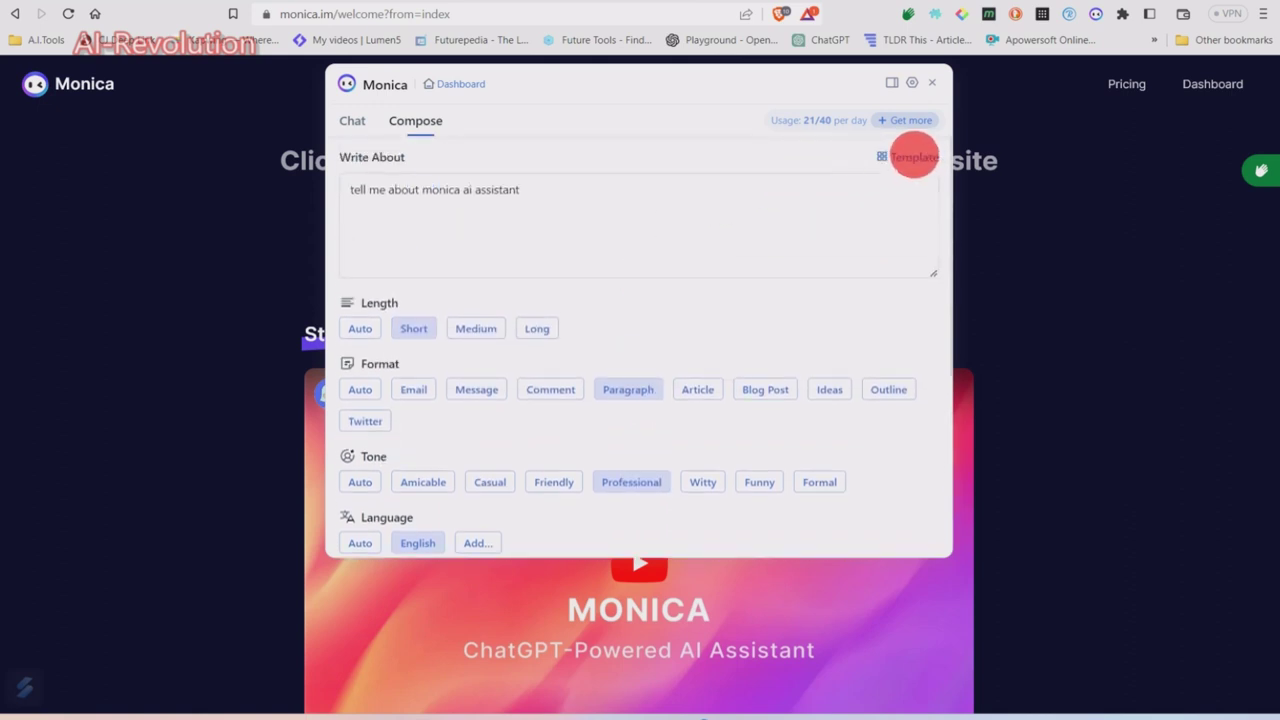
- Open the Compose template library, browse the list, and filter it to the Video category
left_click(914, 157)
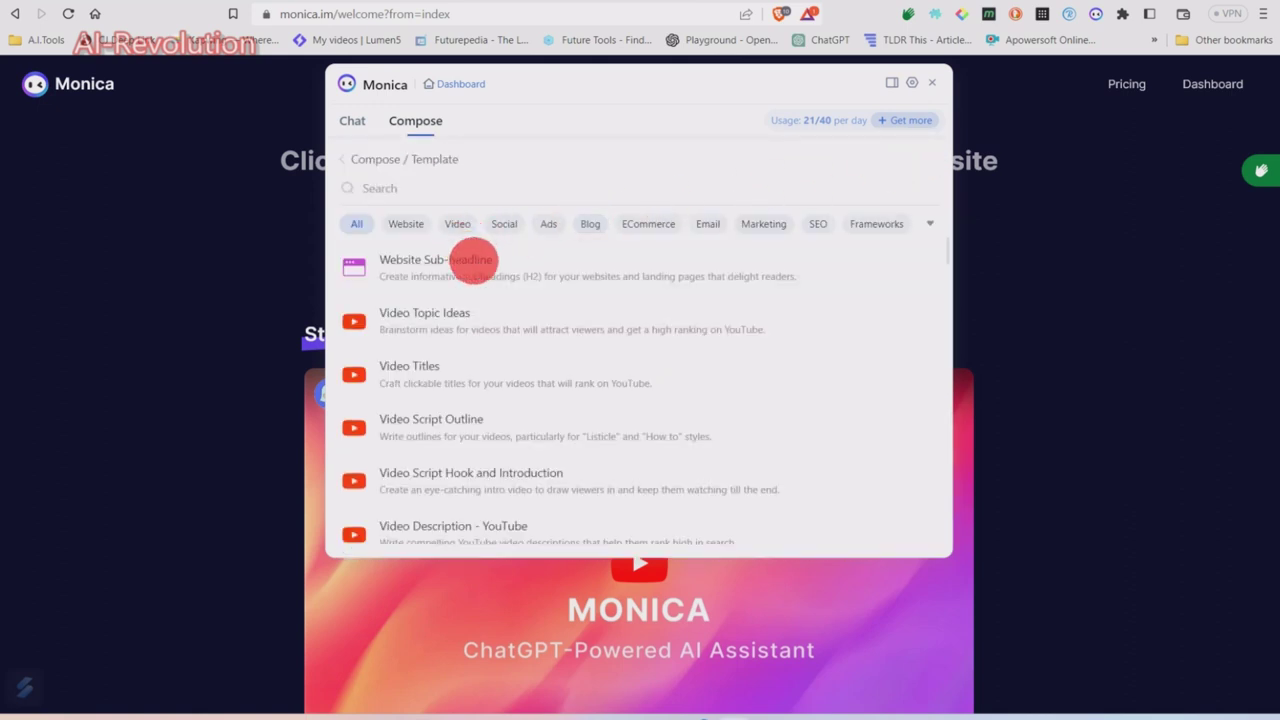
scroll(495, 330, "down", 7)
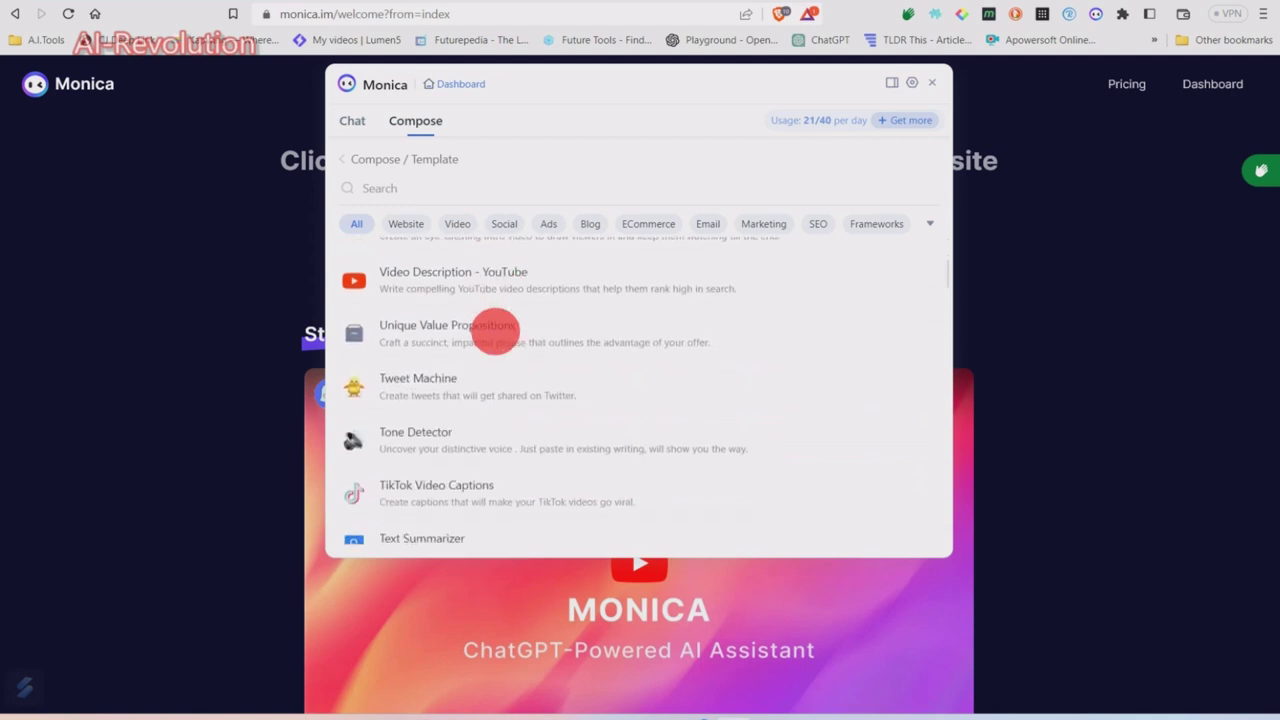
scroll(495, 333, "down", 8)
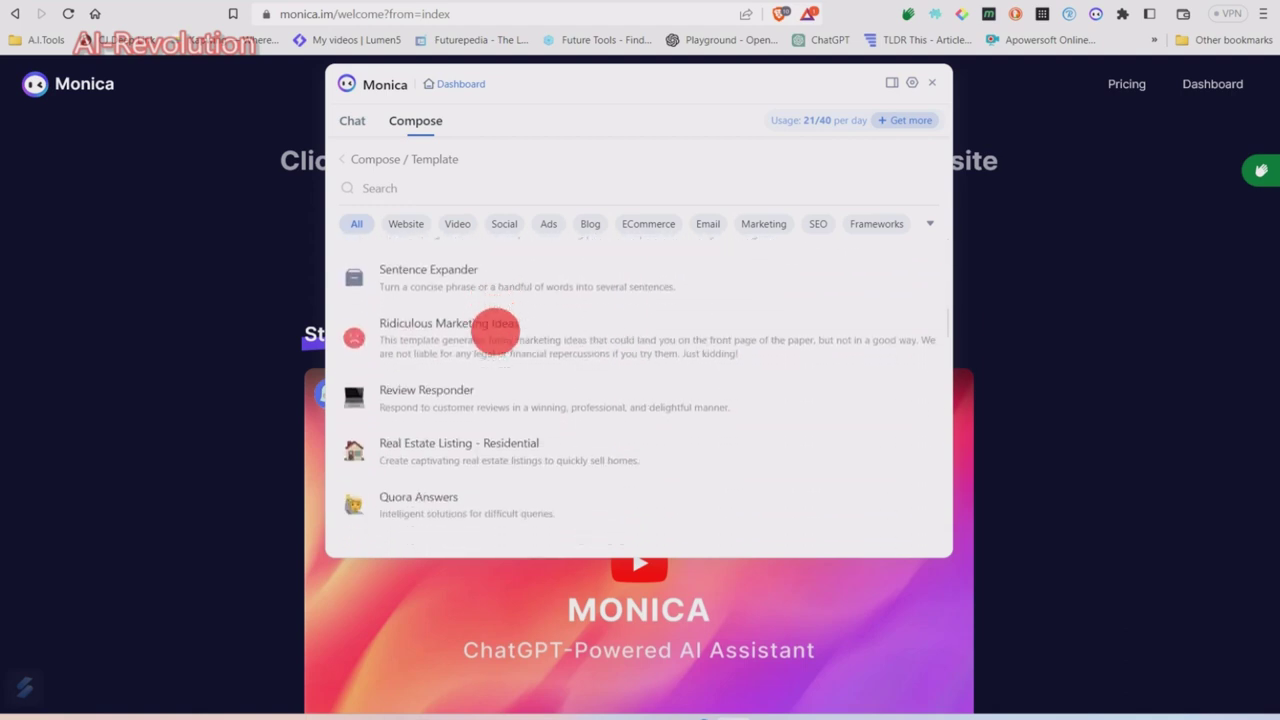
scroll(495, 333, "down", 8)
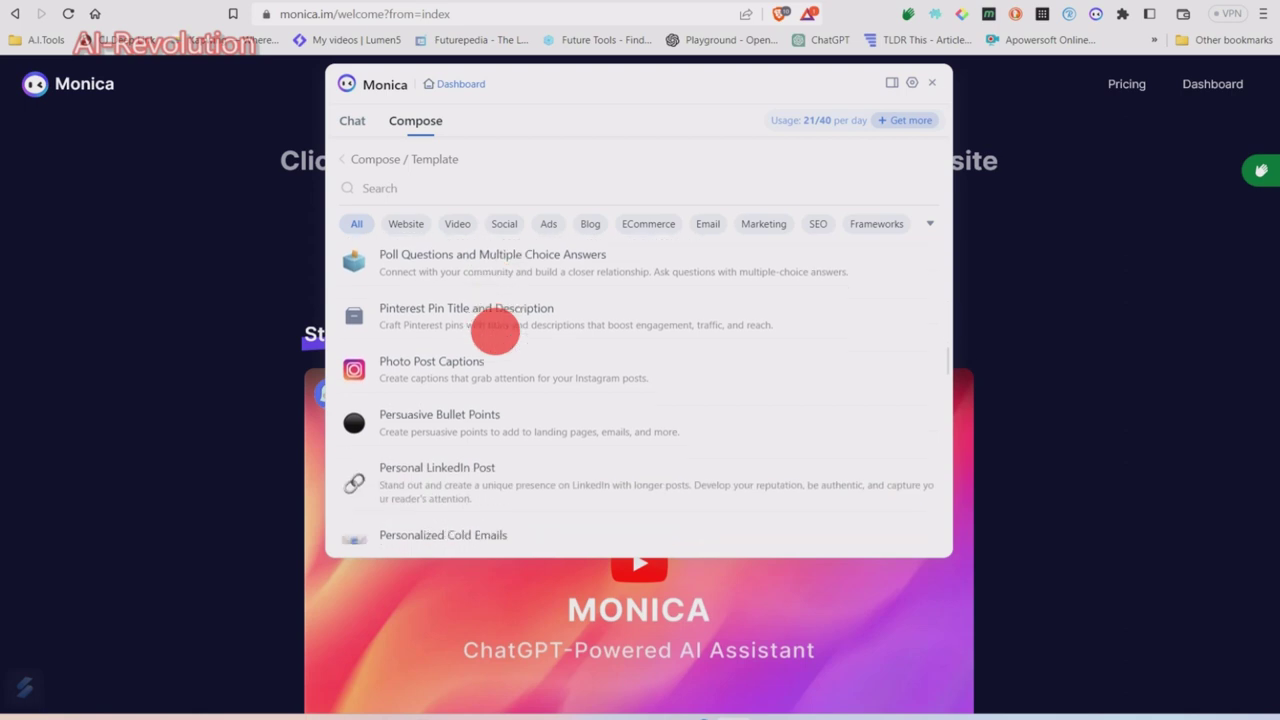
scroll(495, 333, "down", 3)
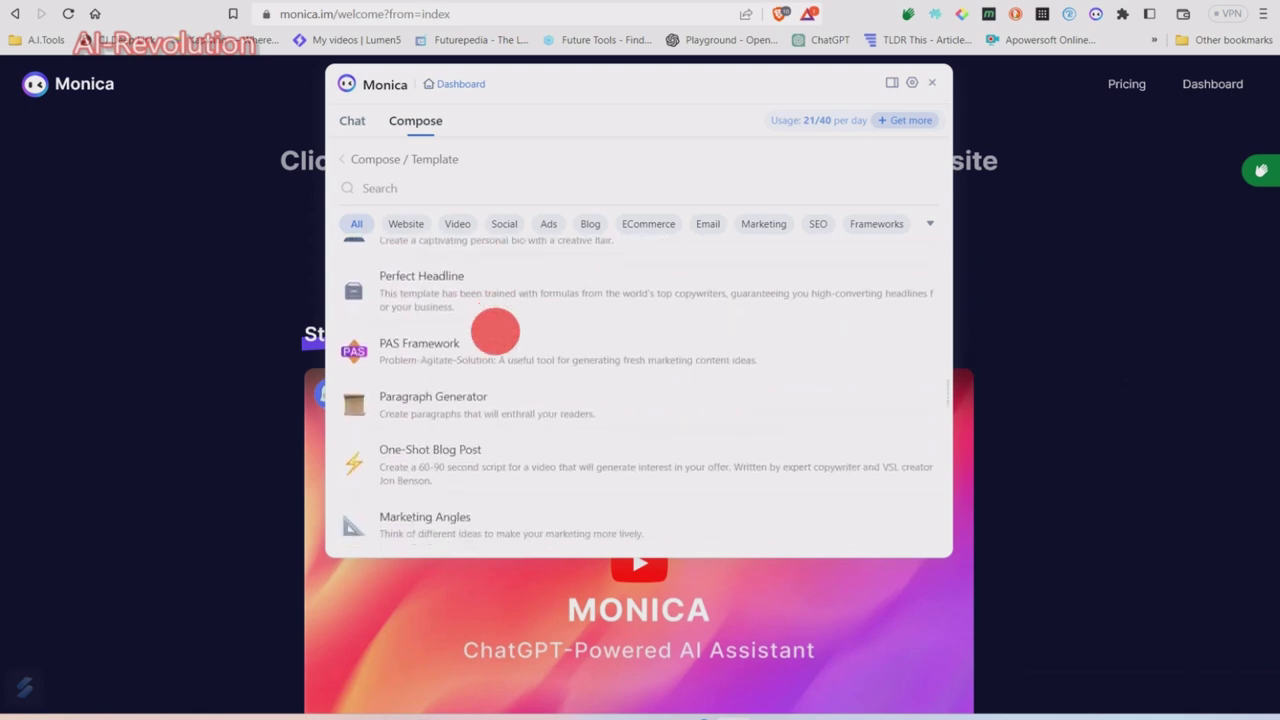
left_click(456, 223)
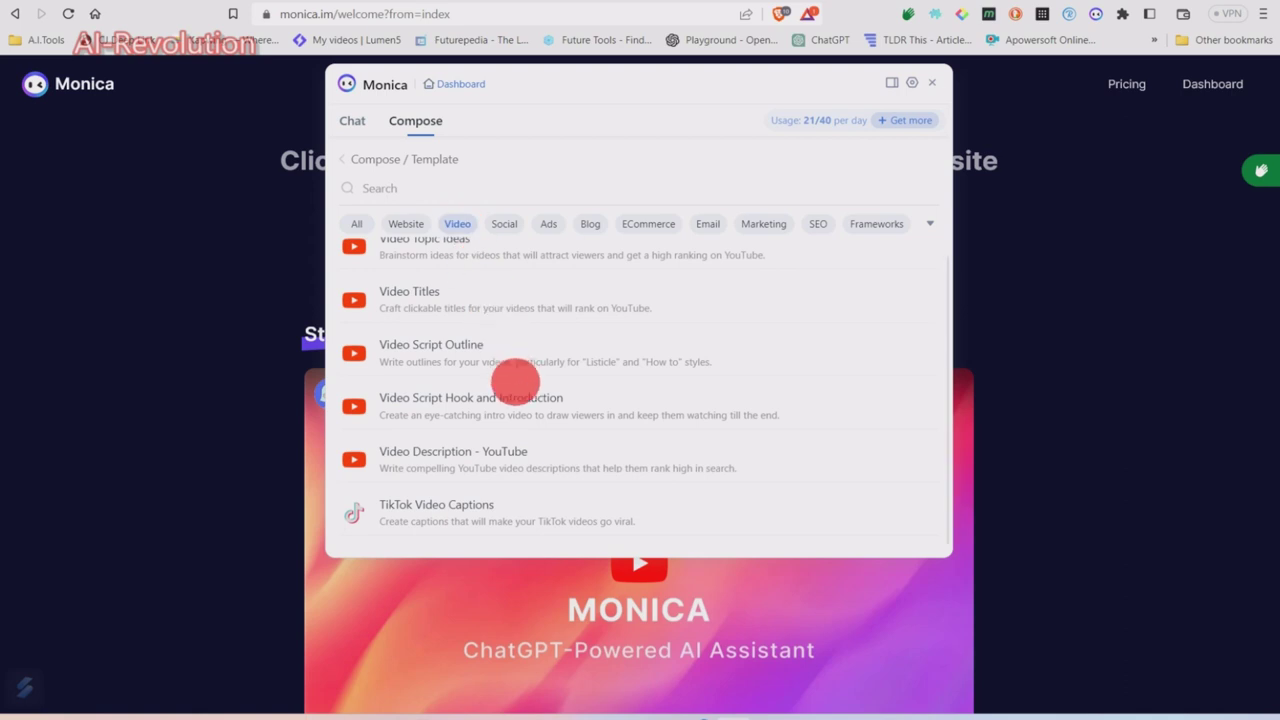
scroll(515, 378, "up", 1)
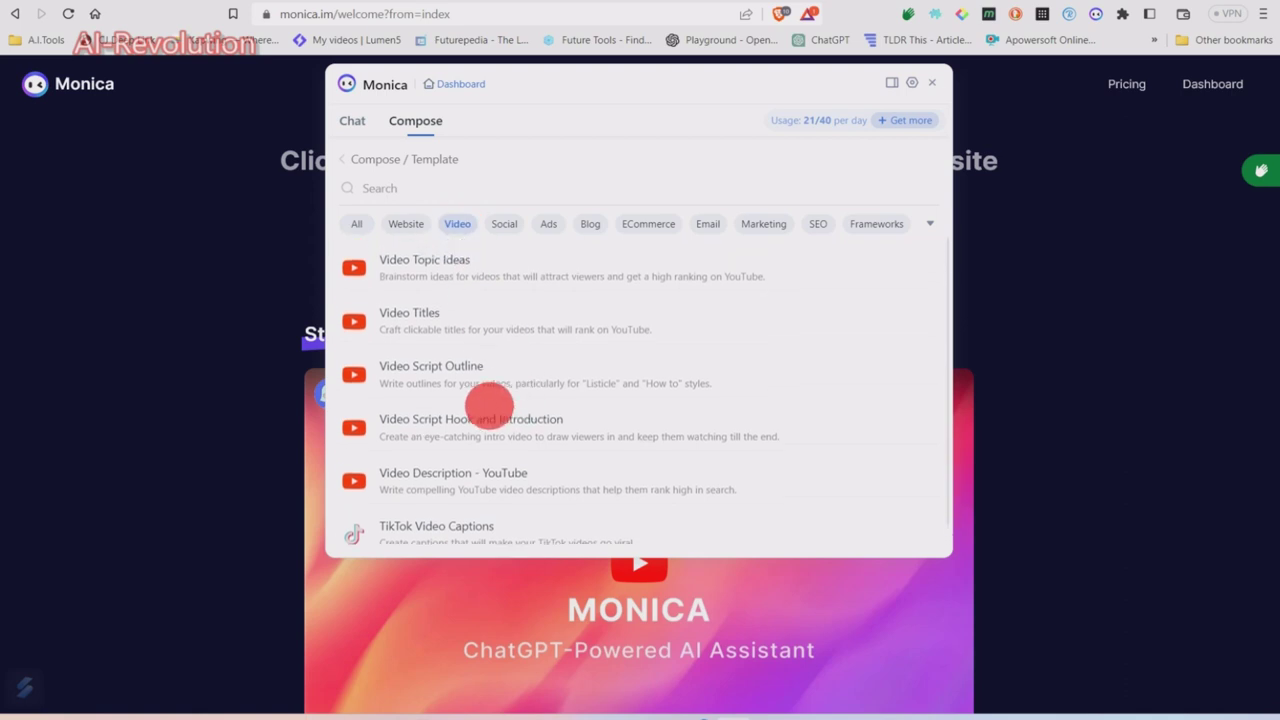
- Generate a professional Video Script Hook and Introduction for the title 'Minica ai assistant'
left_click(463, 427)
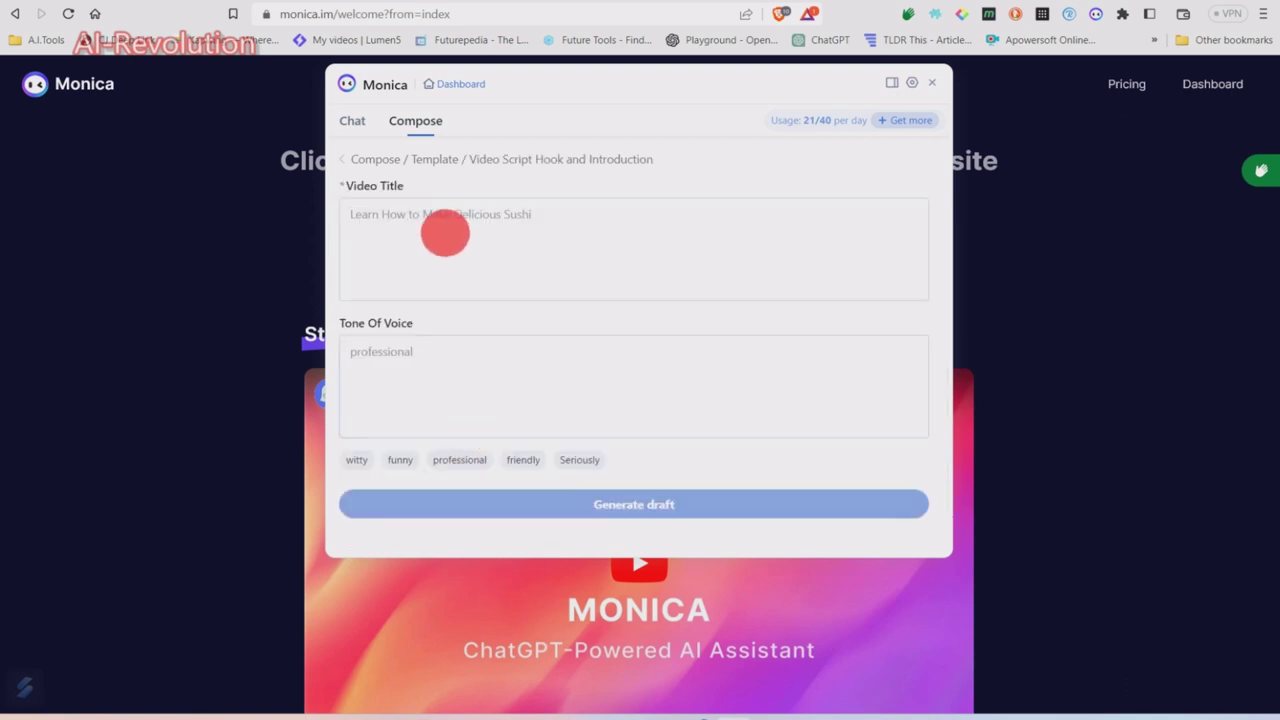
left_click(429, 214)
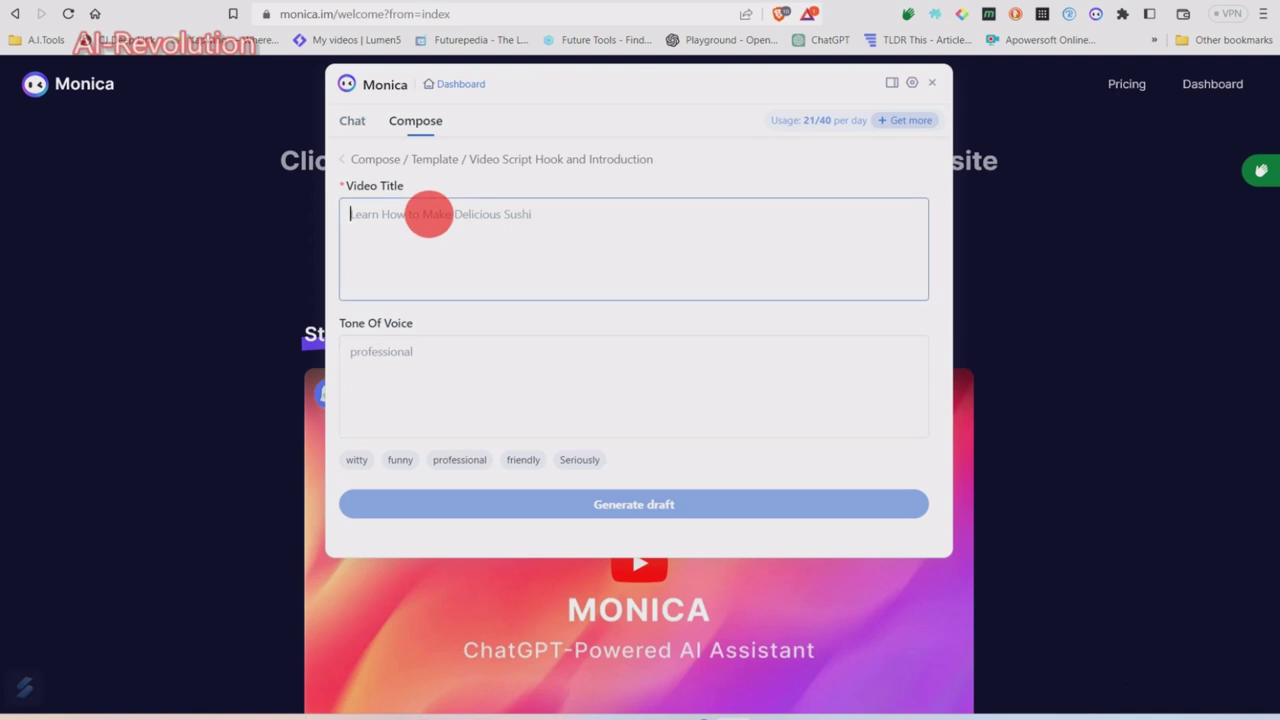
type("Minica ai assistant")
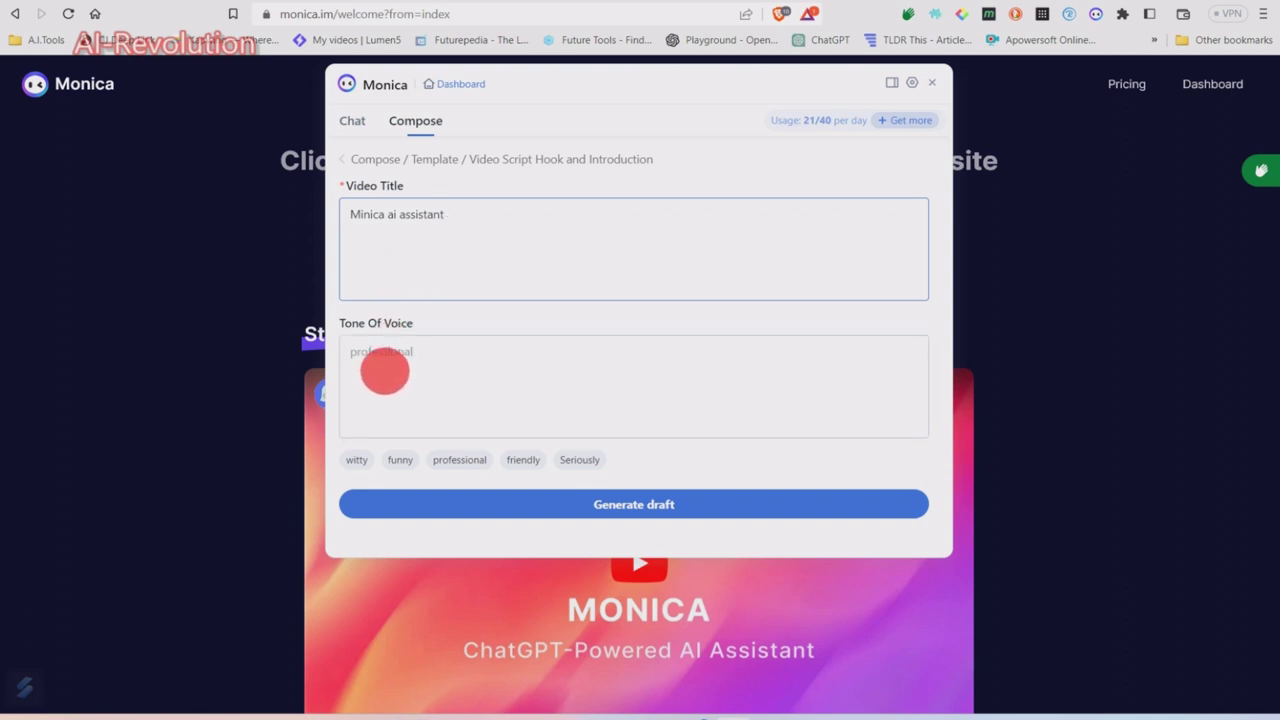
left_click(450, 458)
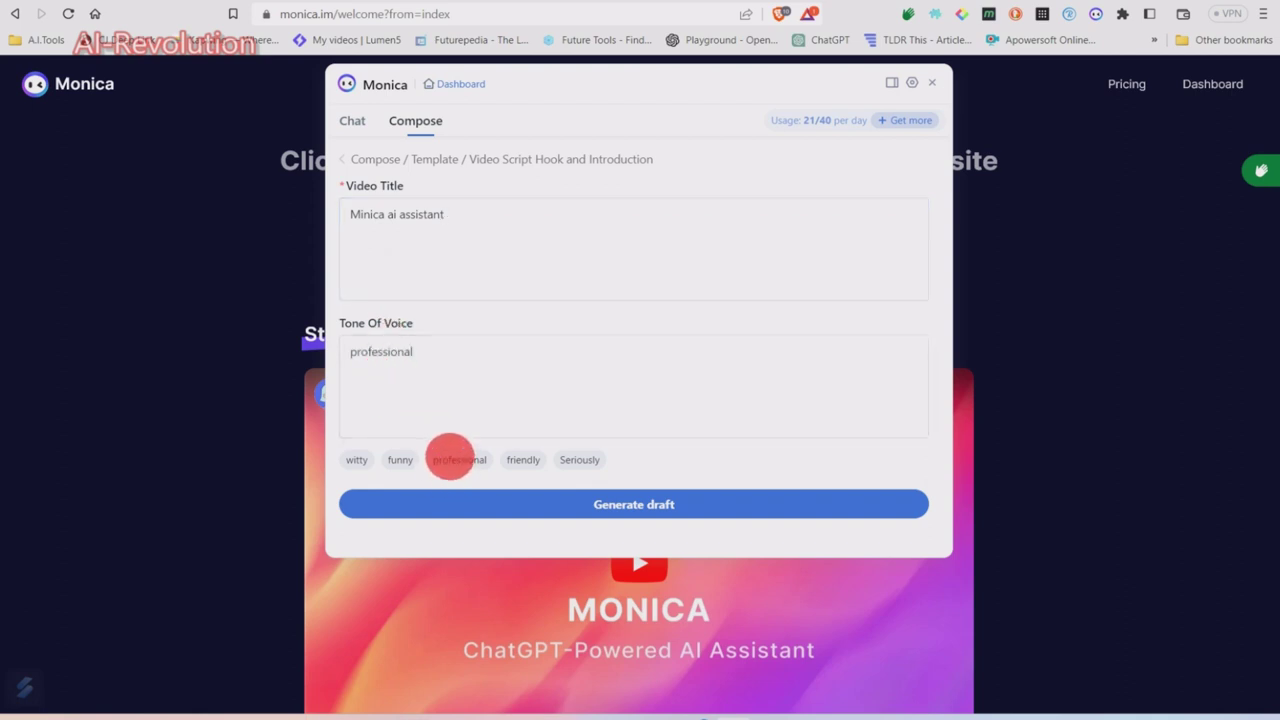
left_click(519, 505)
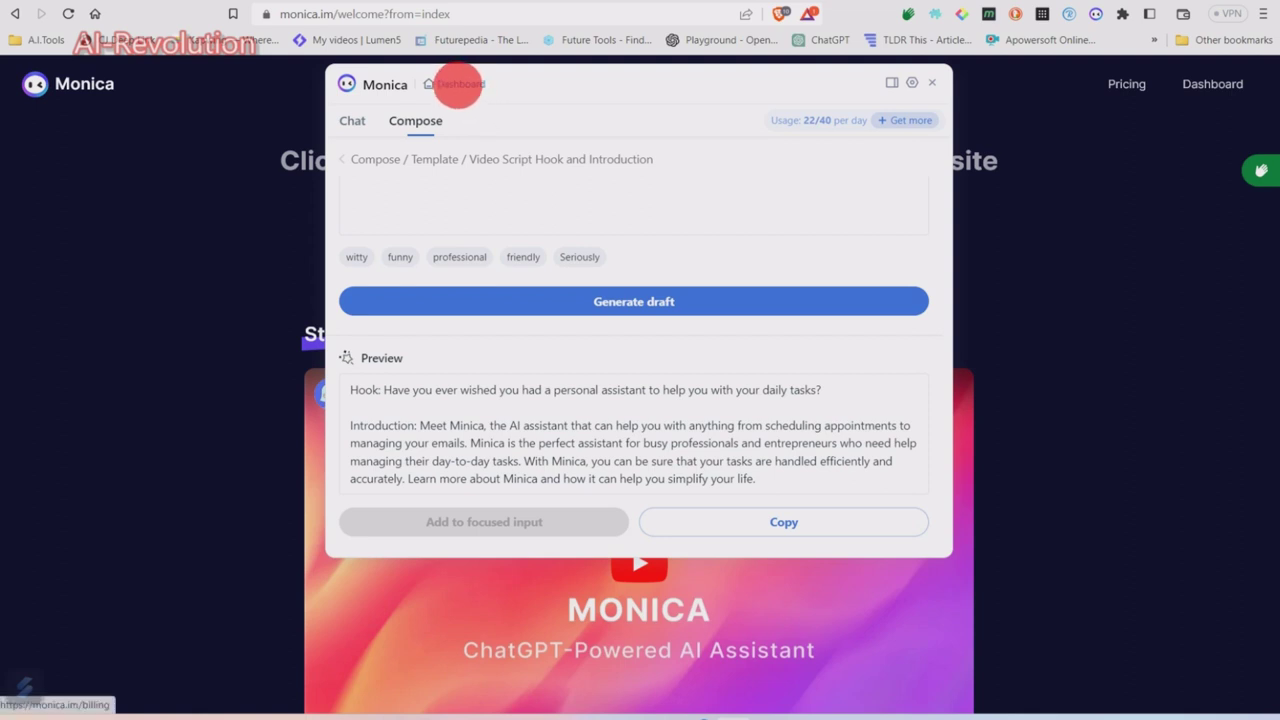
left_click(456, 84)
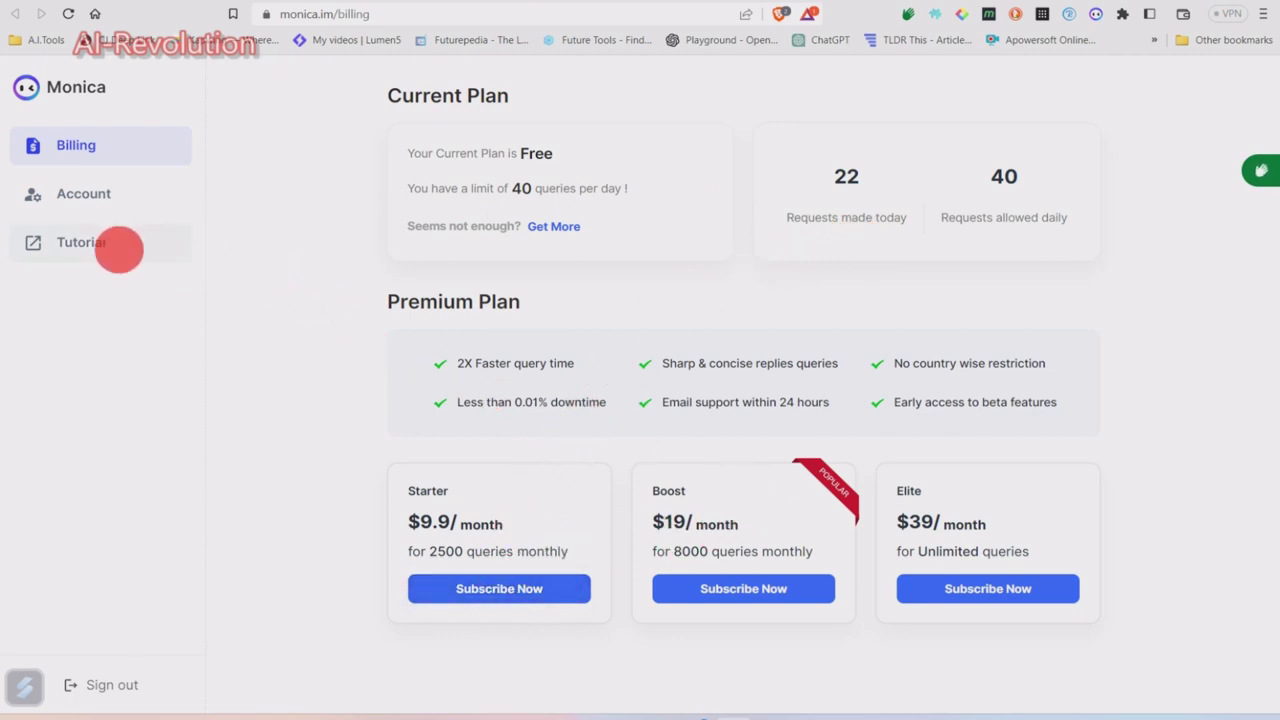
- Check the Free plan's 22 of 40 daily requests, then return to the welcome page
left_click(105, 246)
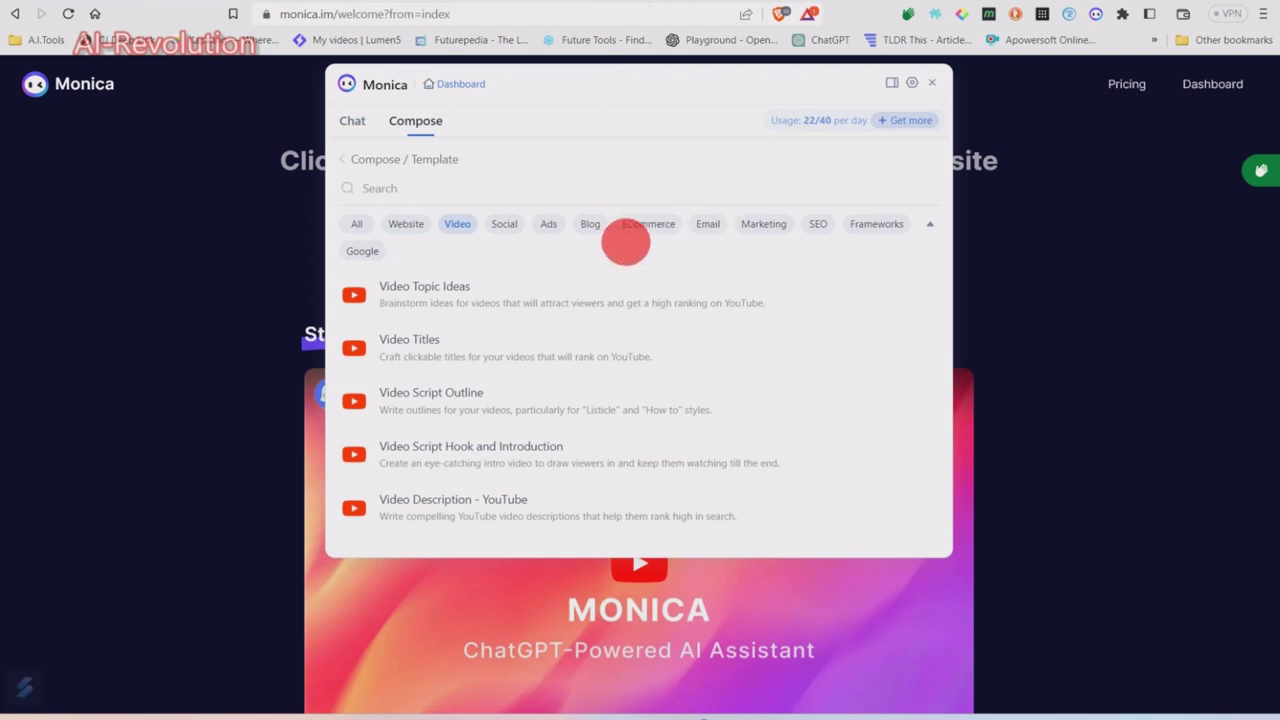
- Generate Ridiculous Marketing Ideas for product 'Monica' described as 'AI assistant'
left_click(761, 224)
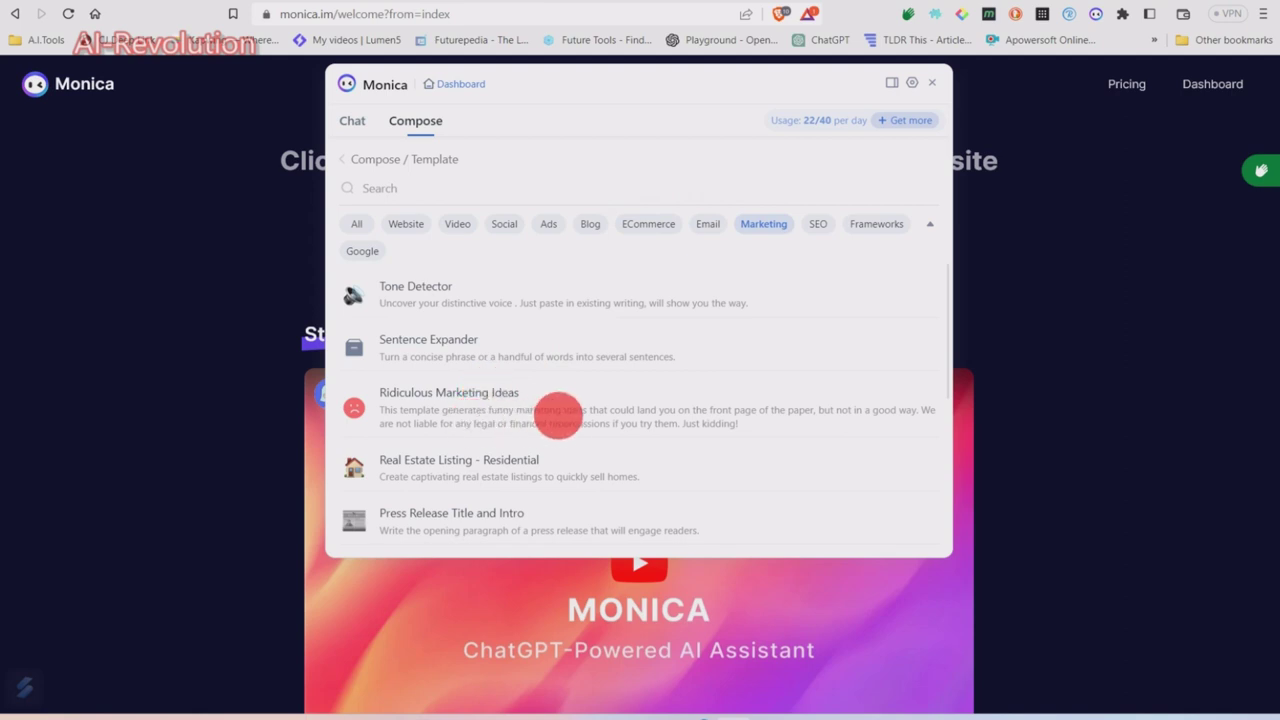
left_click(508, 410)
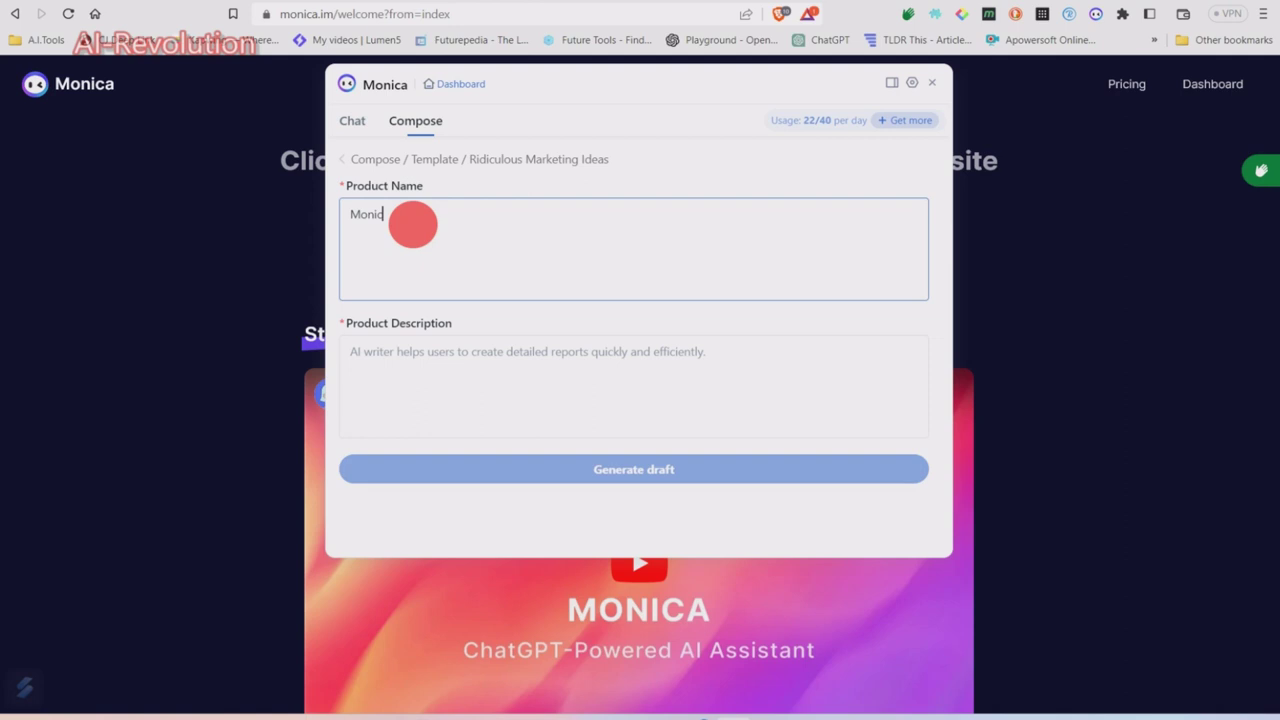
left_click(401, 365)
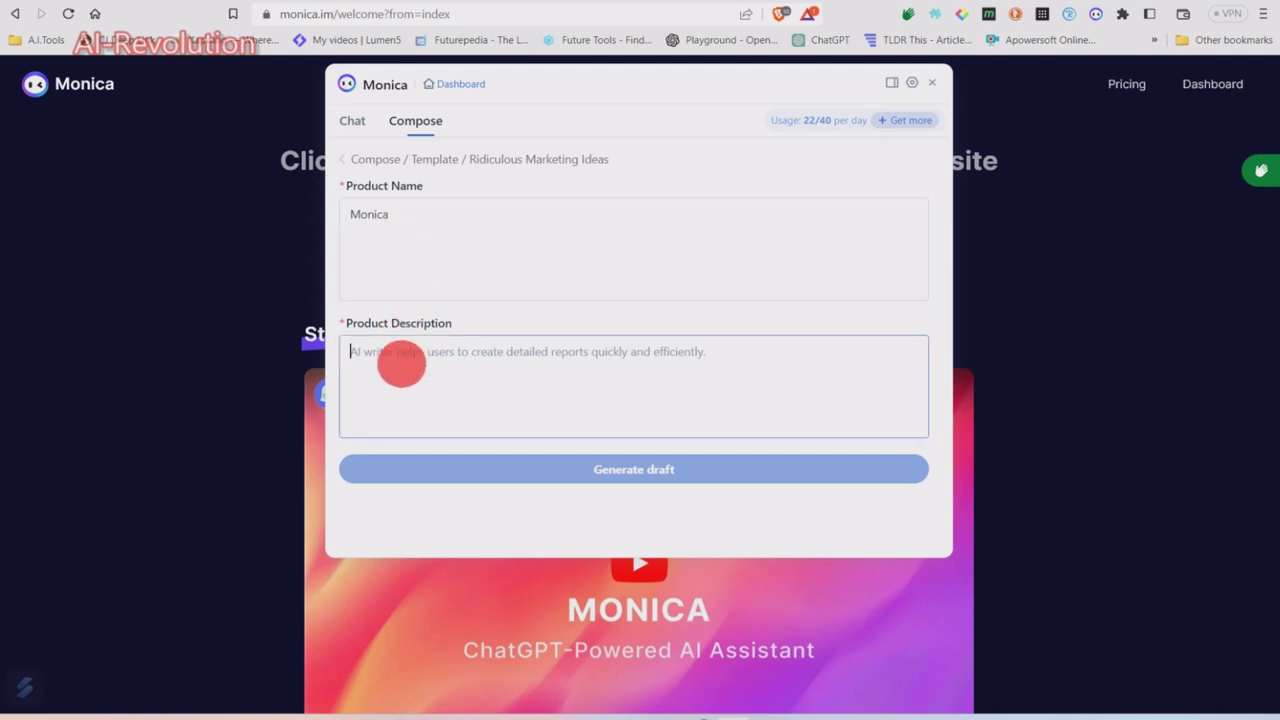
type("AI assistant")
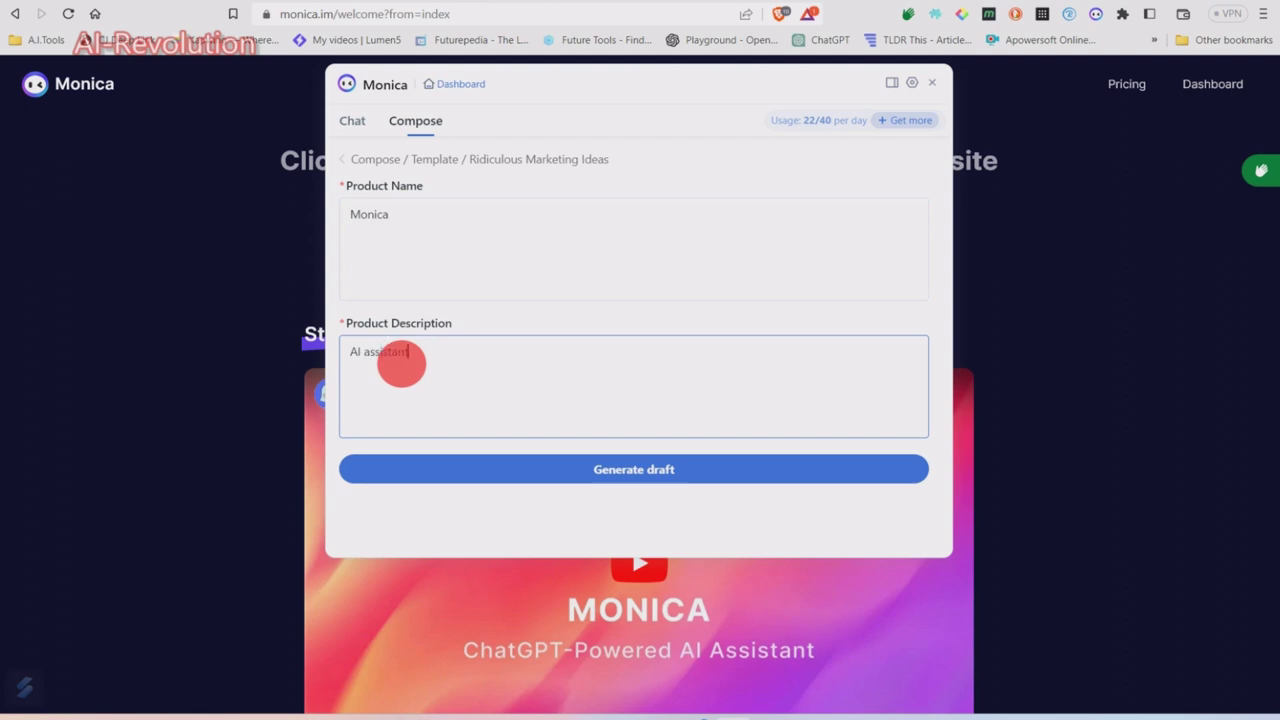
left_click(609, 469)
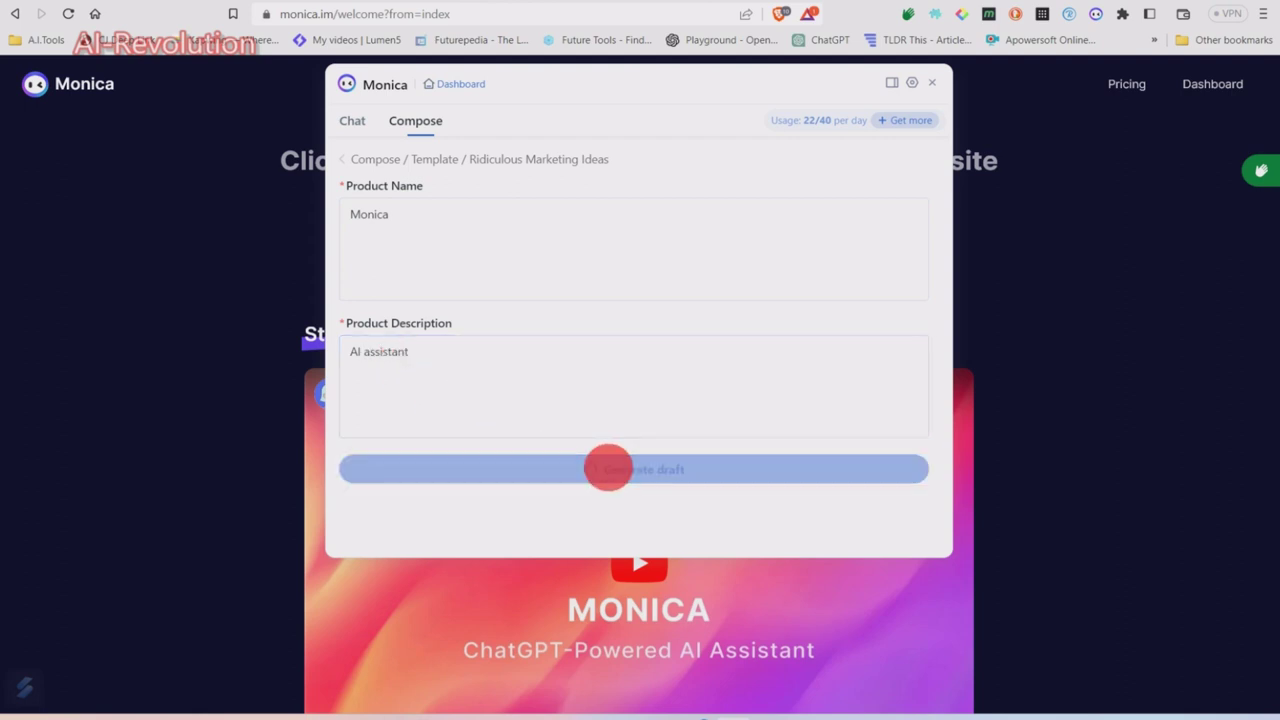